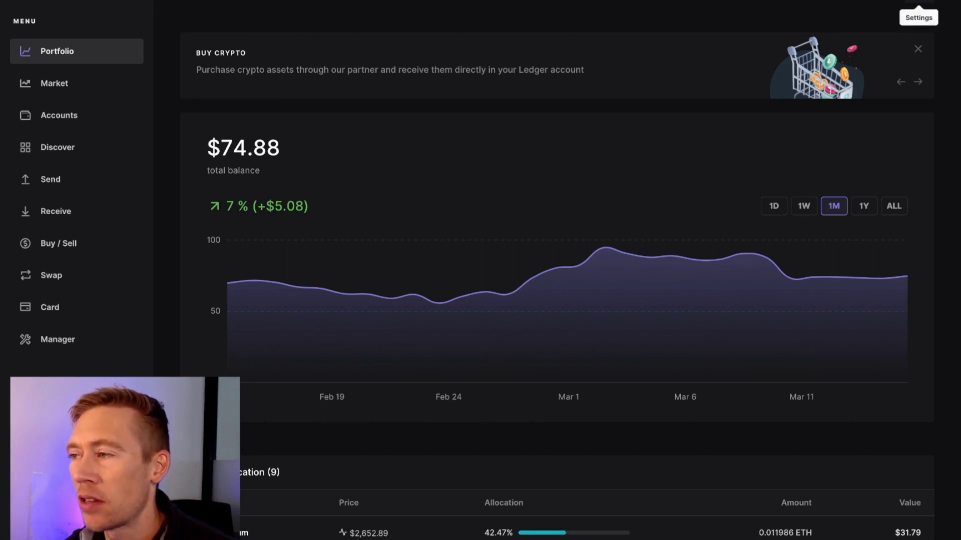
Open Ledger Live Settings on the Experimental features tab, with Developer mode enabled.
{"action": "left_click", "coordinate": [921, 2]}
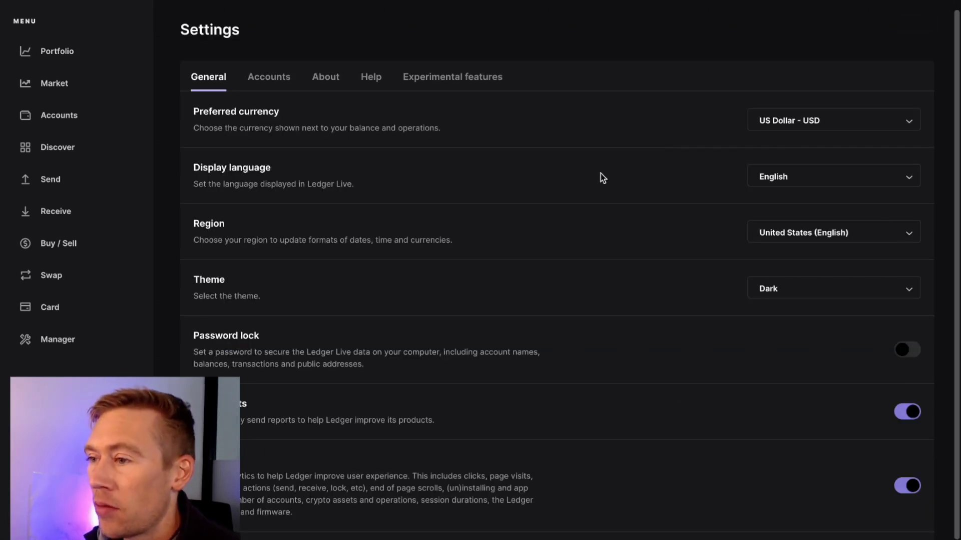
{"action": "left_click", "coordinate": [483, 81]}
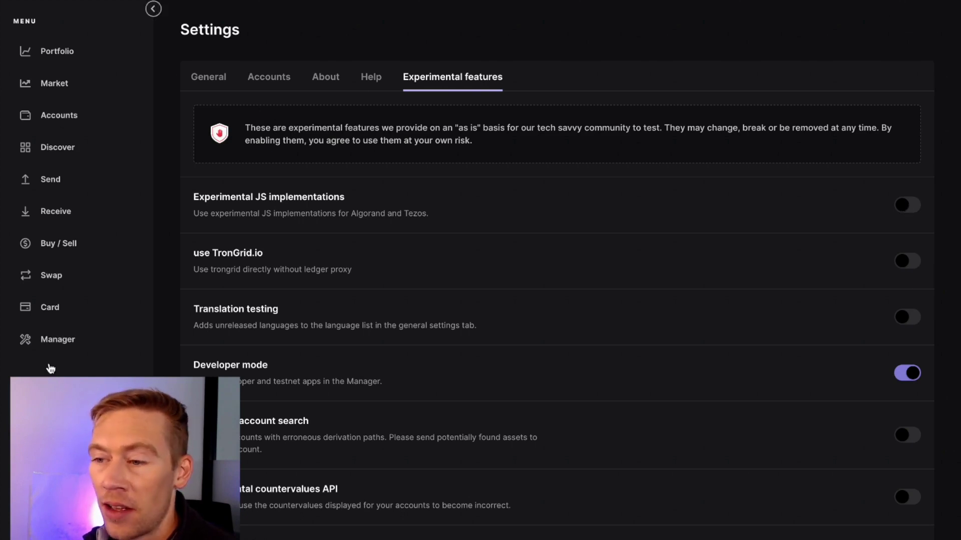
Search the Manager's app catalog for 'near' to confirm the NEAR app is installed.
{"action": "left_click", "coordinate": [59, 345]}
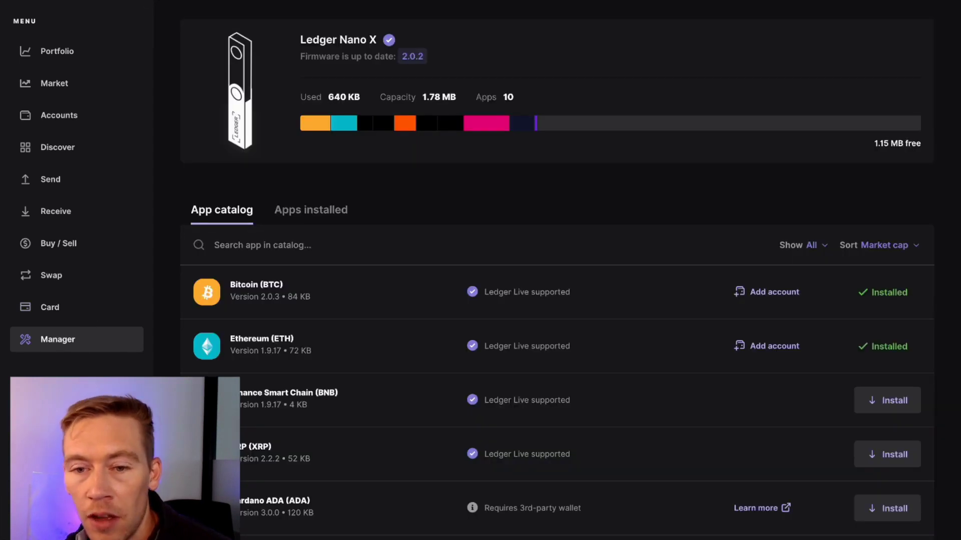
{"action": "left_click", "coordinate": [420, 248]}
{"action": "type", "text": "near"}
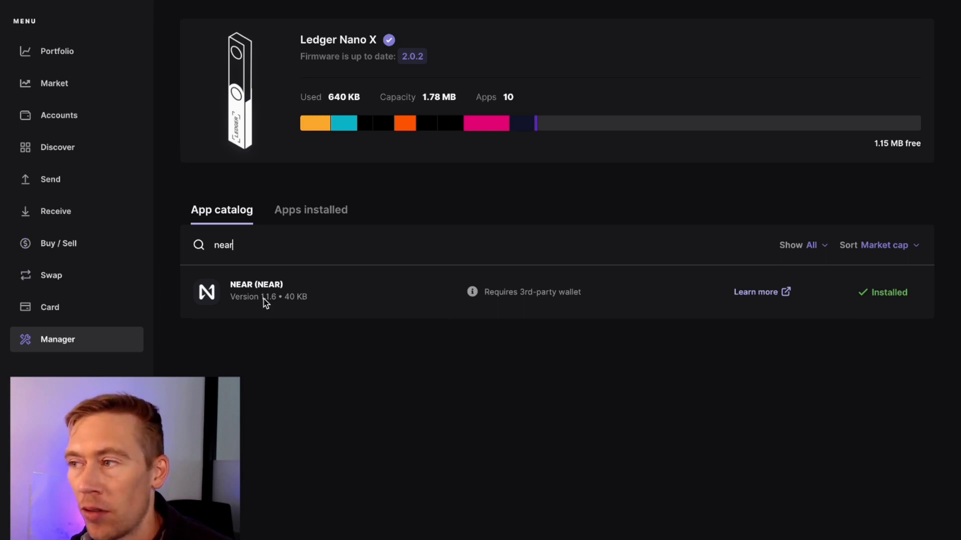
{"action": "key", "text": "ctrl+Up"}
Review CoinMarketCap's NEAR Protocol page and the Ref Finance swap tab, ending back on CoinMarketCap.
{"action": "left_click", "coordinate": [586, 19]}
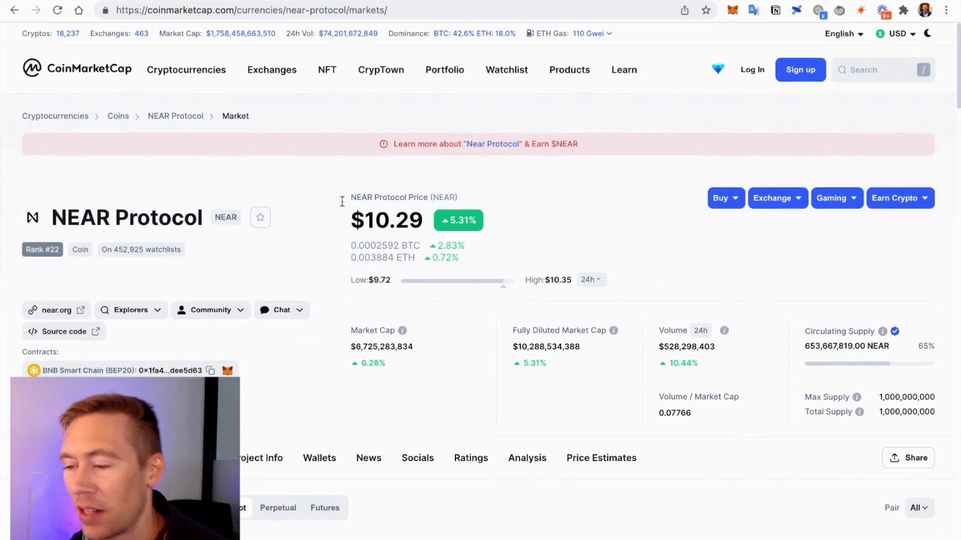
{"action": "scroll", "coordinate": [332, 187], "scroll_direction": "down", "scroll_amount": 1}
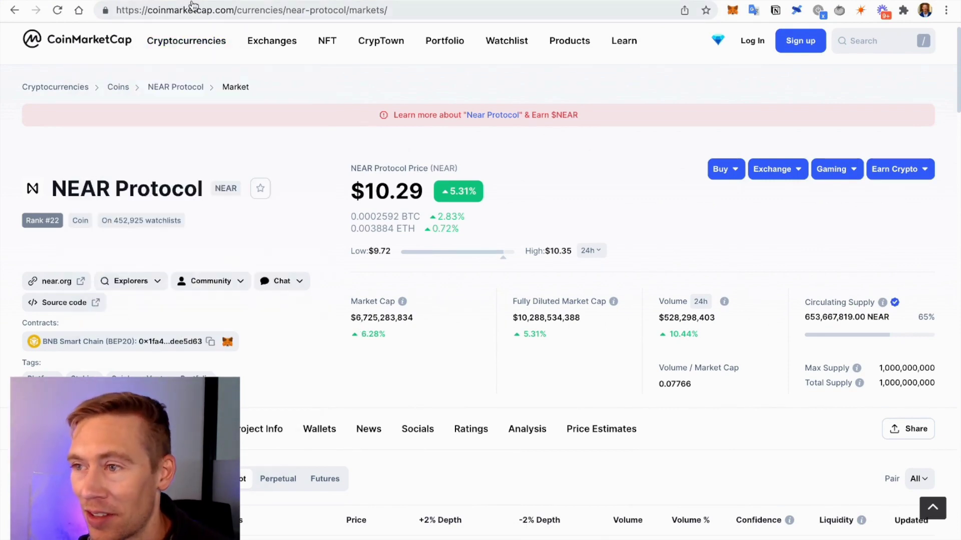
{"action": "left_click", "coordinate": [415, 1]}
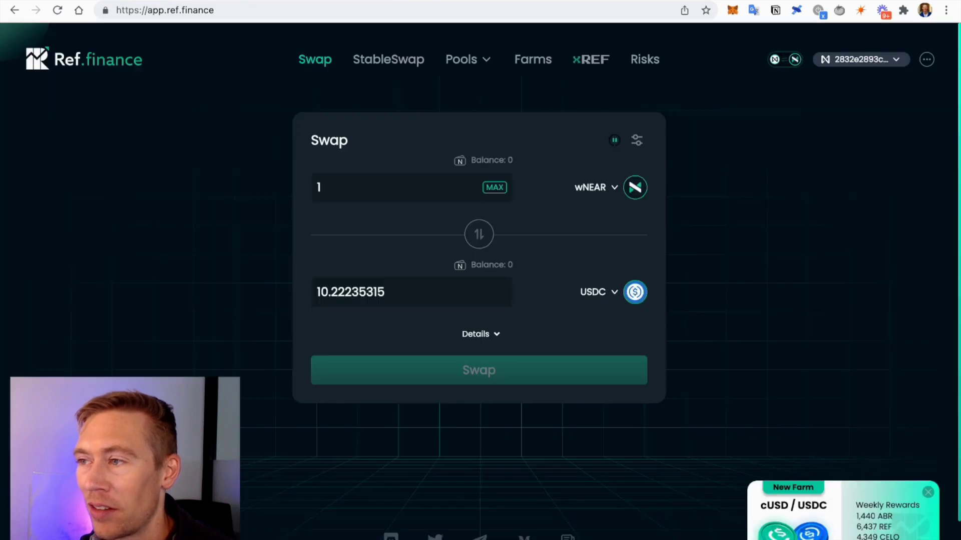
{"action": "scroll", "coordinate": [467, 255], "scroll_direction": "down", "scroll_amount": 2}
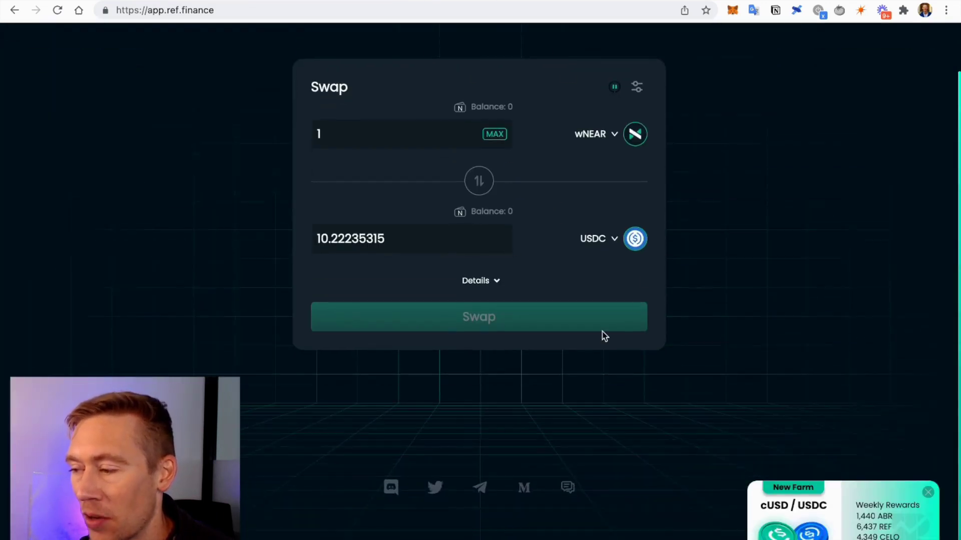
{"action": "scroll", "coordinate": [353, 100], "scroll_direction": "up", "scroll_amount": 2}
{"action": "left_click", "coordinate": [281, 1]}
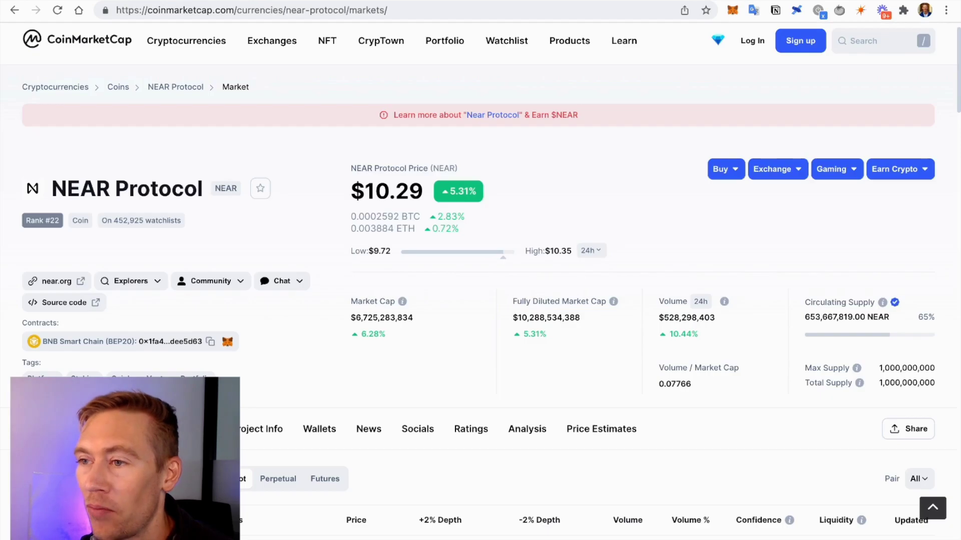
Go to the wallet.near.org tab and start Create Account to reach 'Create Your Account'.
{"action": "left_click", "coordinate": [165, 1]}
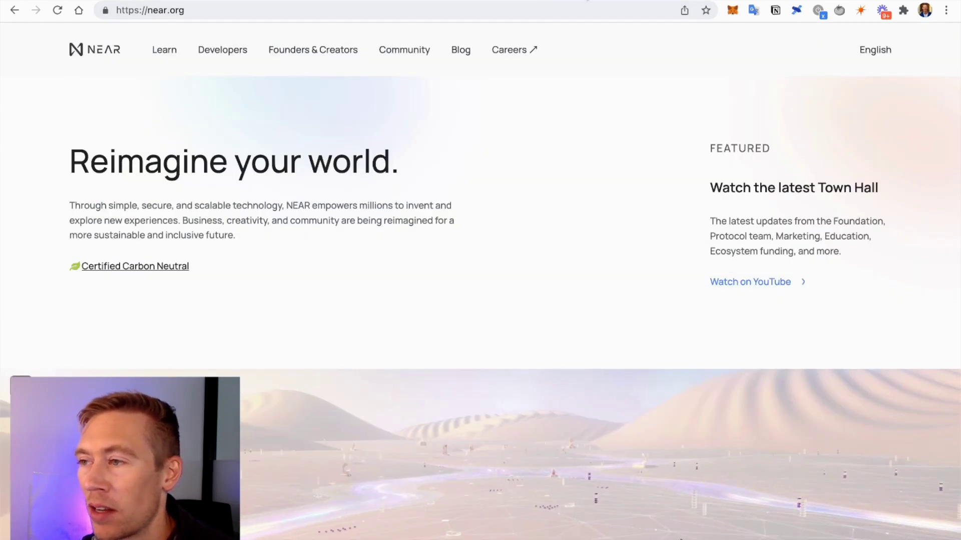
{"action": "left_click", "coordinate": [483, 1]}
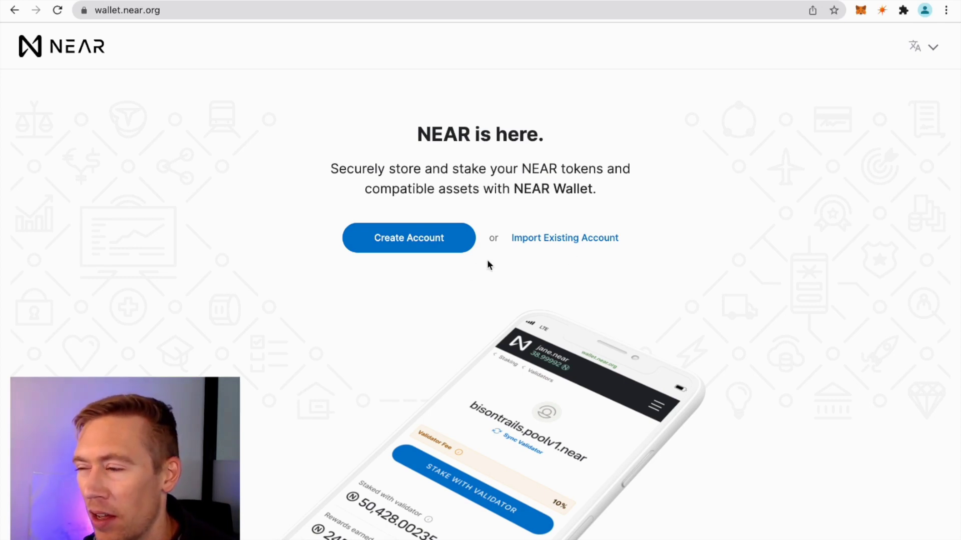
{"action": "left_click", "coordinate": [444, 250]}
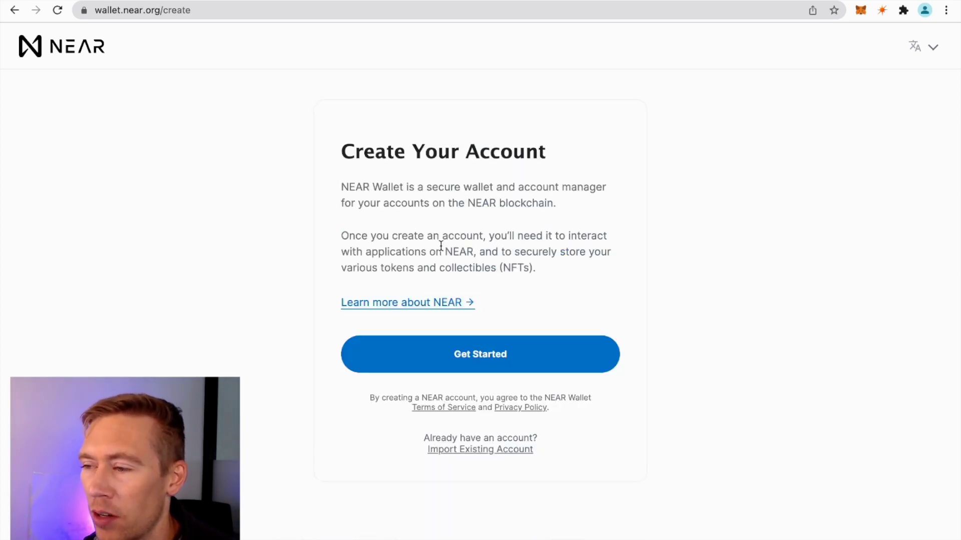
Pick Ledger Hardware Wallet as the recovery method and proceed with Secure My Account.
{"action": "left_click", "coordinate": [467, 352]}
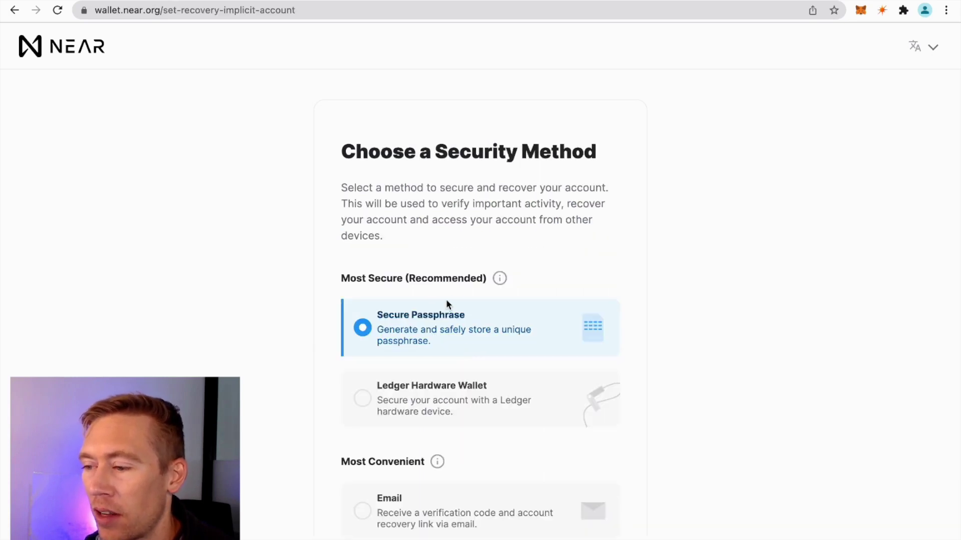
{"action": "scroll", "coordinate": [447, 300], "scroll_direction": "down", "scroll_amount": 2}
{"action": "left_click", "coordinate": [361, 296]}
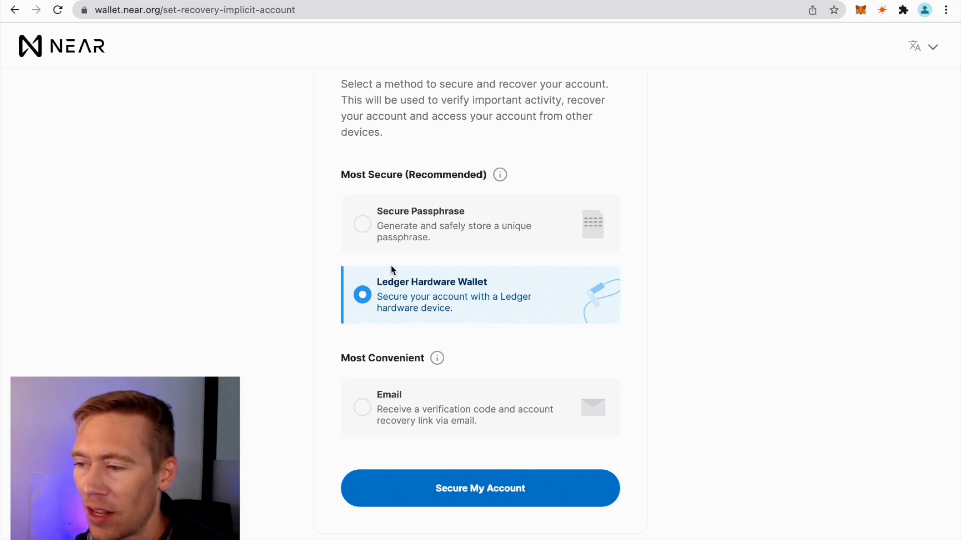
{"action": "left_click", "coordinate": [485, 487]}
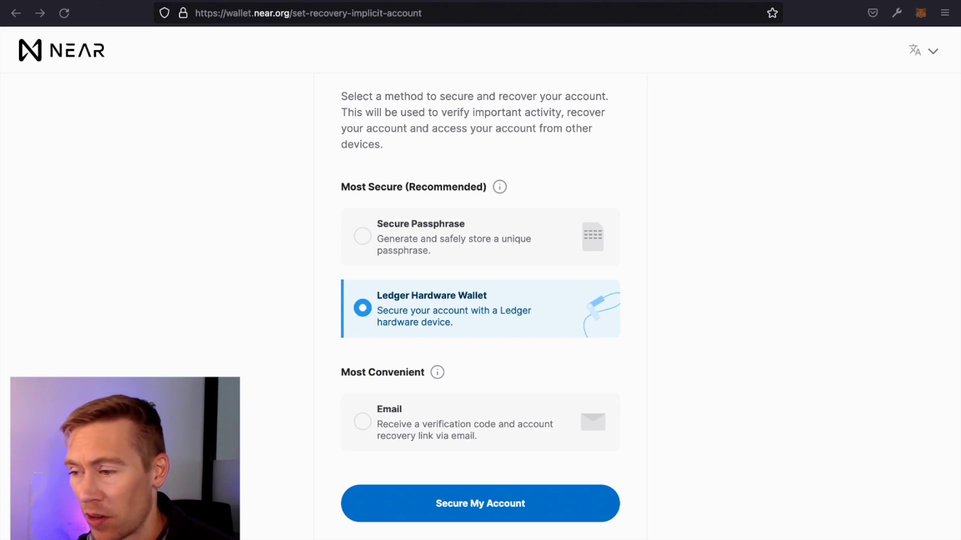
Confirm Secure My Account and connect the Ledger, retrying once, to get the new implicit address.
{"action": "left_click", "coordinate": [483, 500]}
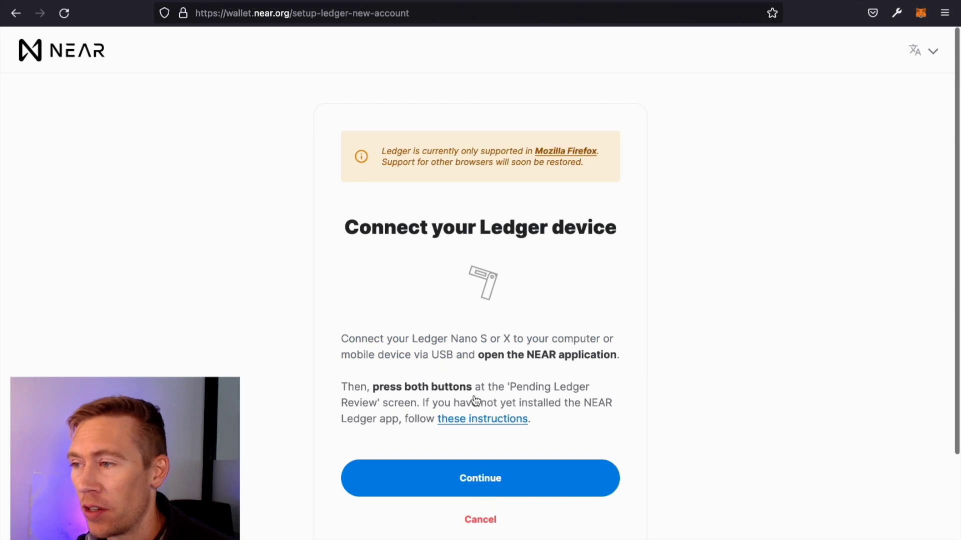
{"action": "left_click", "coordinate": [545, 480]}
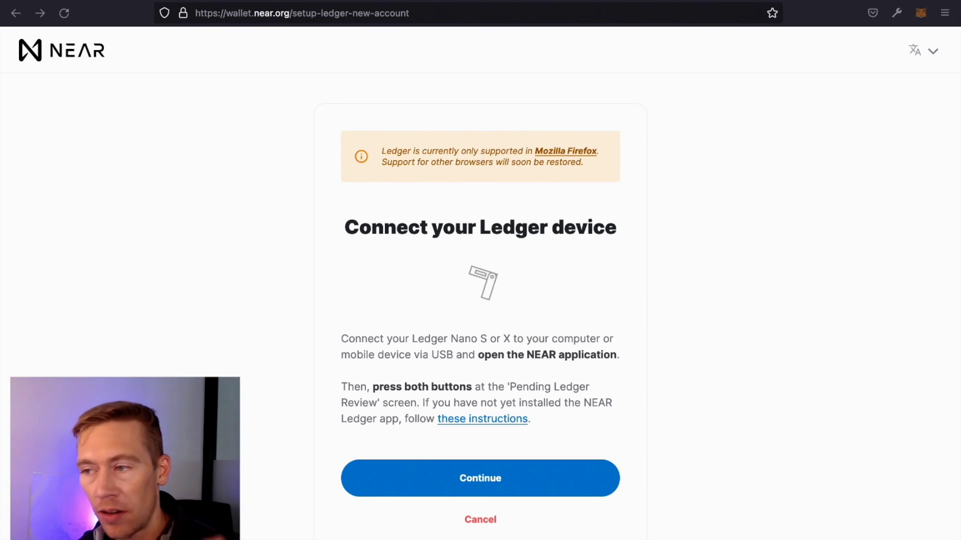
{"action": "left_click", "coordinate": [461, 479]}
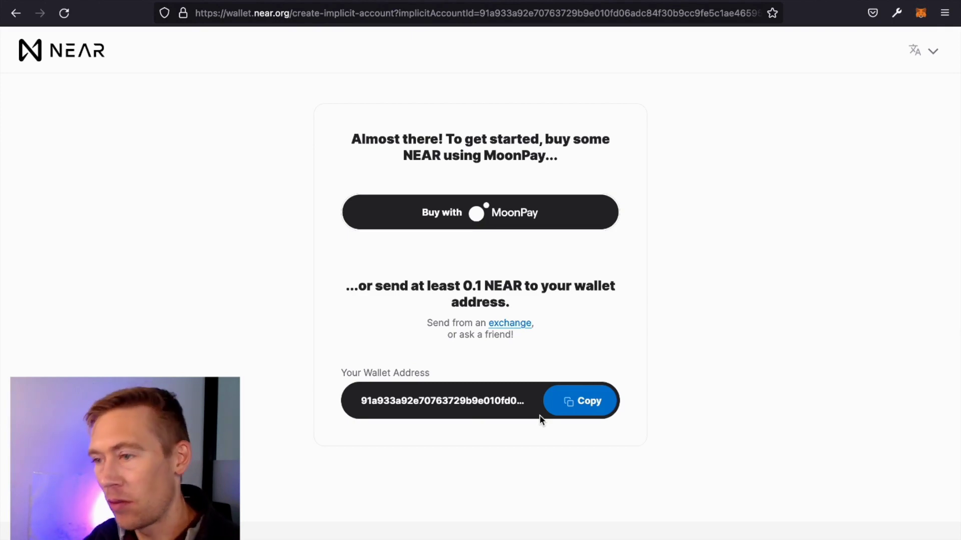
Browse the Purchase NEAR tokens exchange list, close it, and switch to KuCoin's Trading Account window.
{"action": "key", "text": "ctrl+Left"}
{"action": "key", "text": "ctrl+Right"}
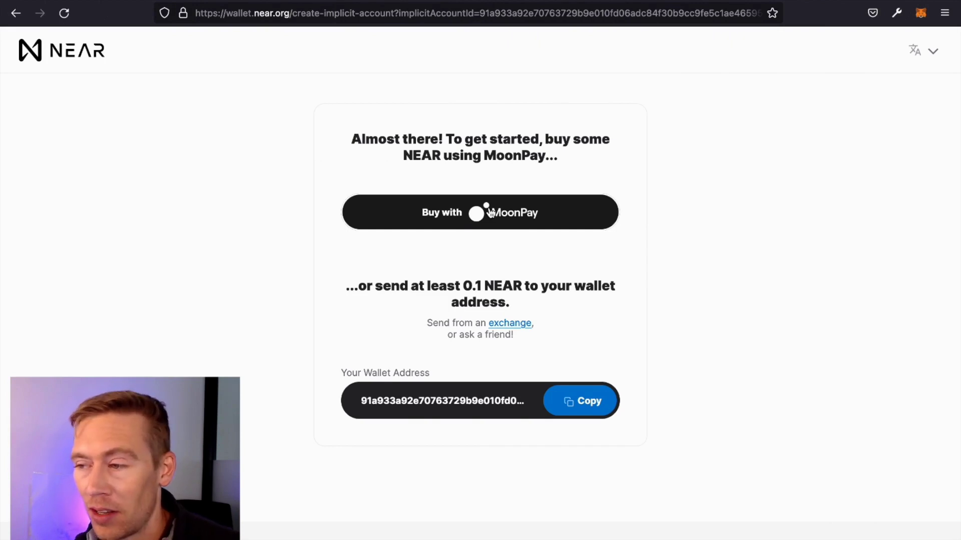
{"action": "left_click", "coordinate": [504, 325]}
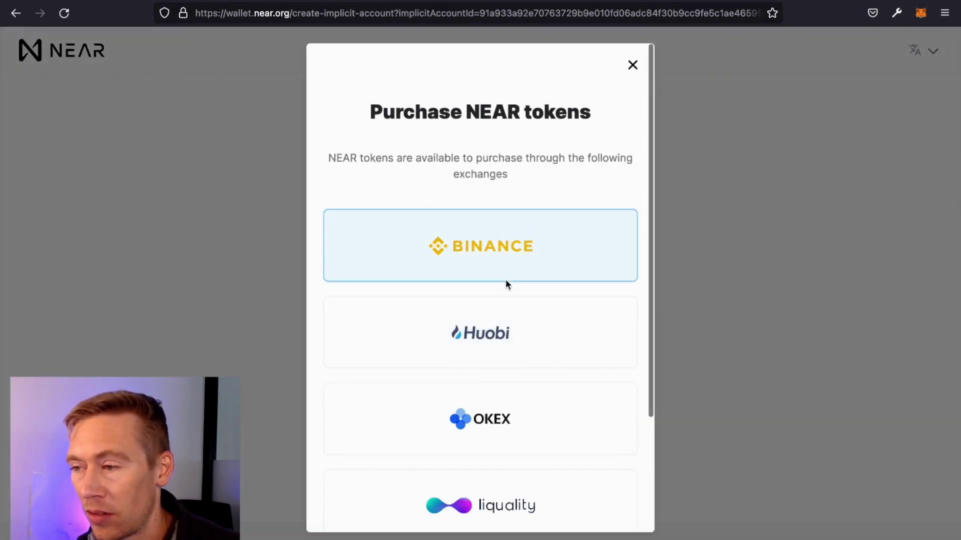
{"action": "scroll", "coordinate": [491, 203], "scroll_direction": "down", "scroll_amount": 3}
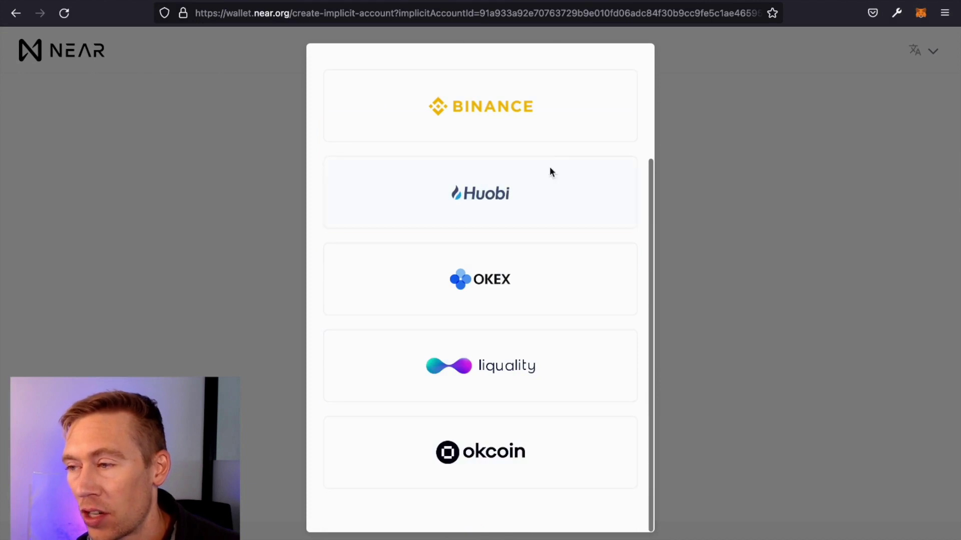
{"action": "scroll", "coordinate": [555, 168], "scroll_direction": "up", "scroll_amount": 3}
{"action": "left_click", "coordinate": [632, 65]}
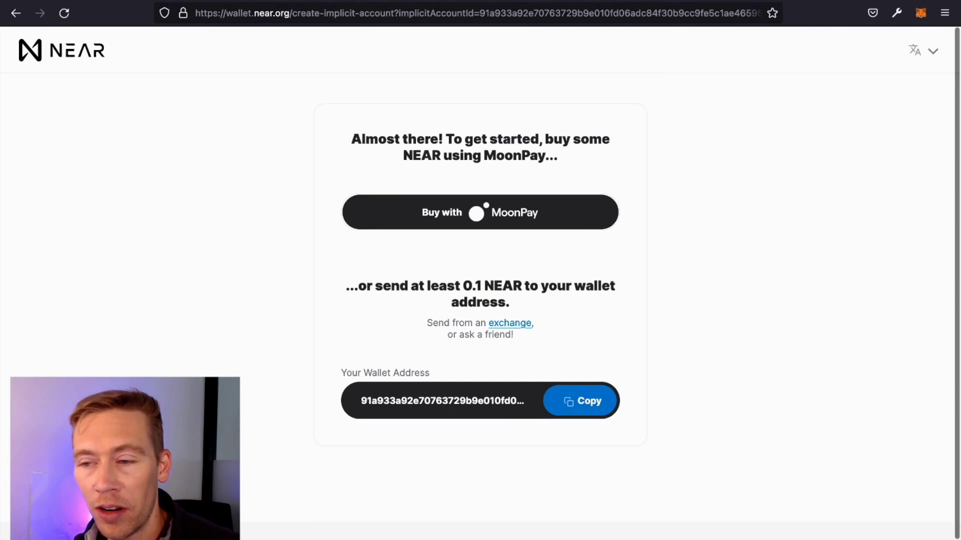
{"action": "key", "text": "super+Tab"}
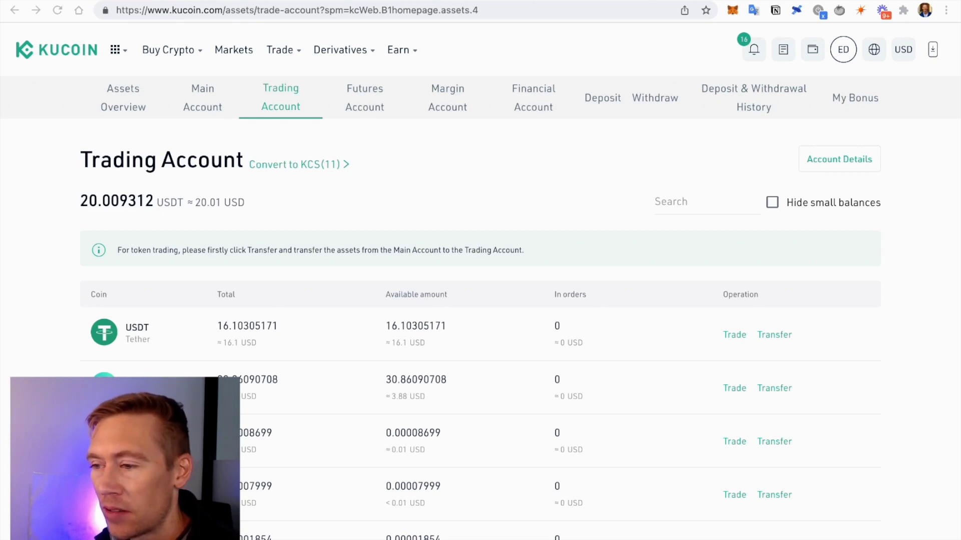
Search the coin list for 'near' and open the NEAR/USDT spot trading page.
{"action": "left_click", "coordinate": [708, 202]}
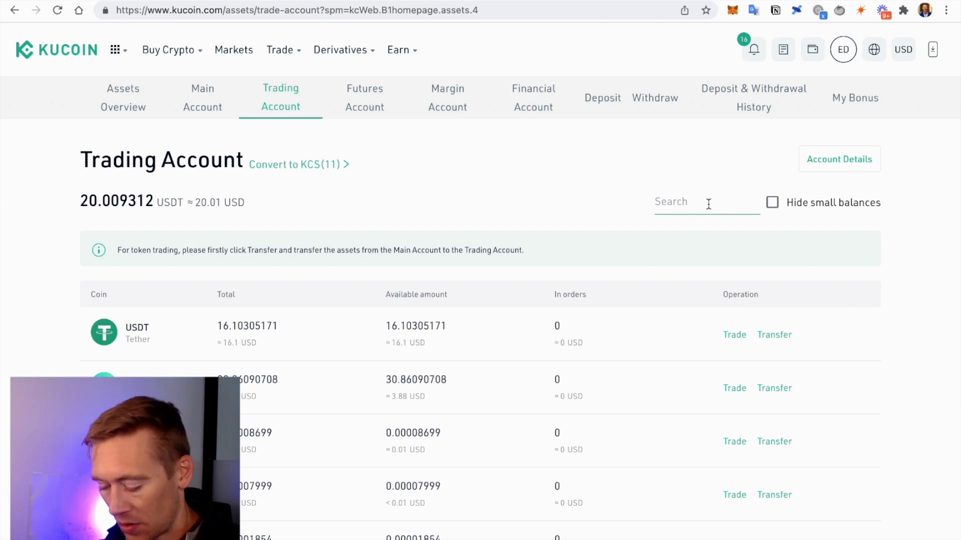
{"action": "type", "text": "near"}
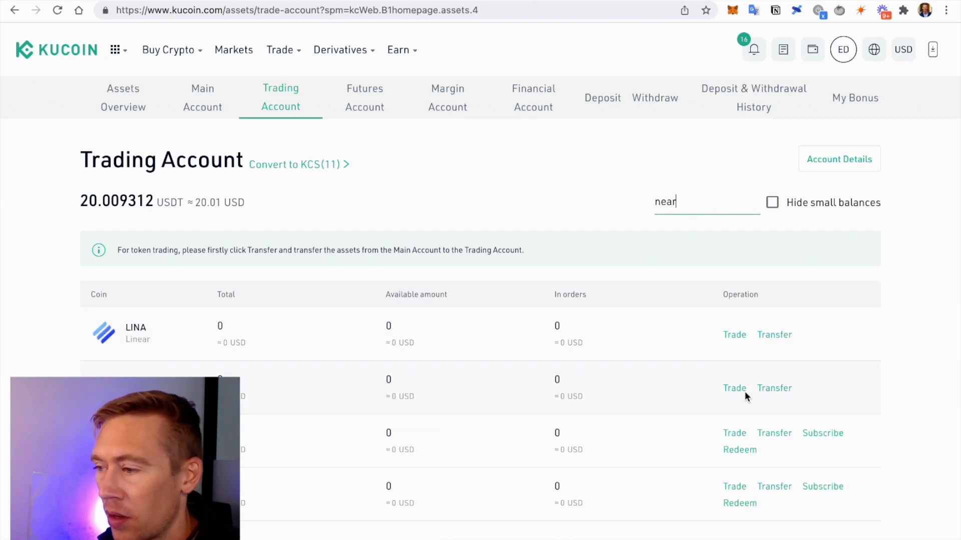
{"action": "mouse_move", "coordinate": [743, 392]}
{"action": "left_click", "coordinate": [745, 330]}
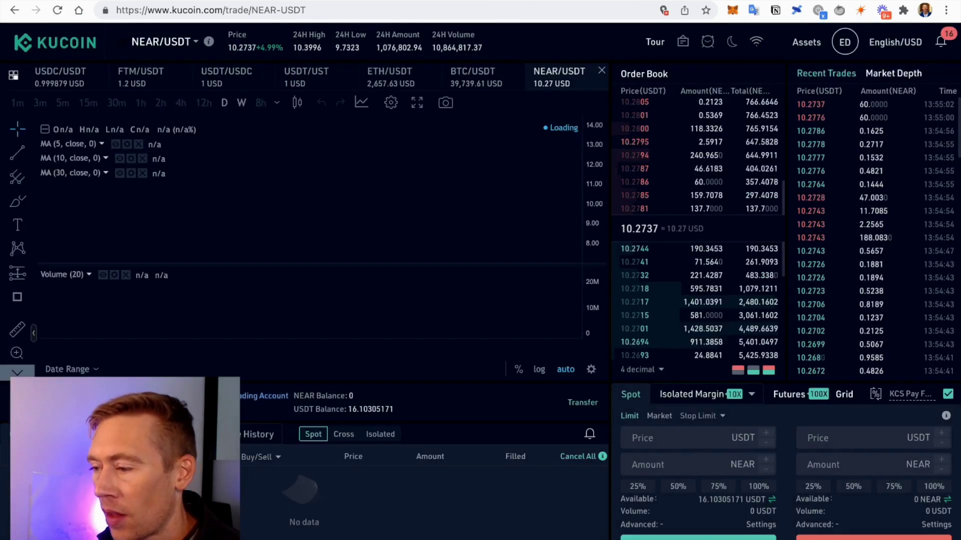
Place a market-price buy of NEAR for 1 USDT.
{"action": "left_click", "coordinate": [667, 459]}
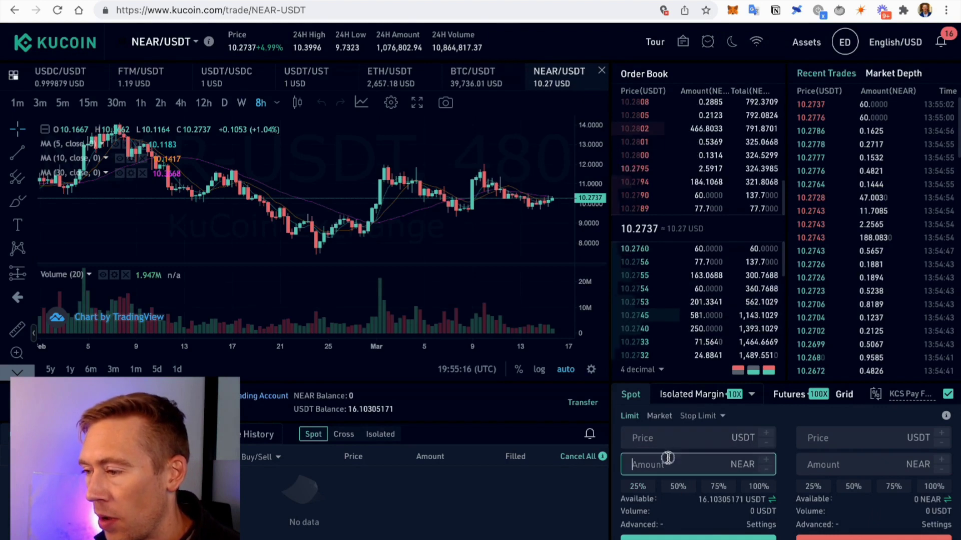
{"action": "left_click", "coordinate": [669, 420]}
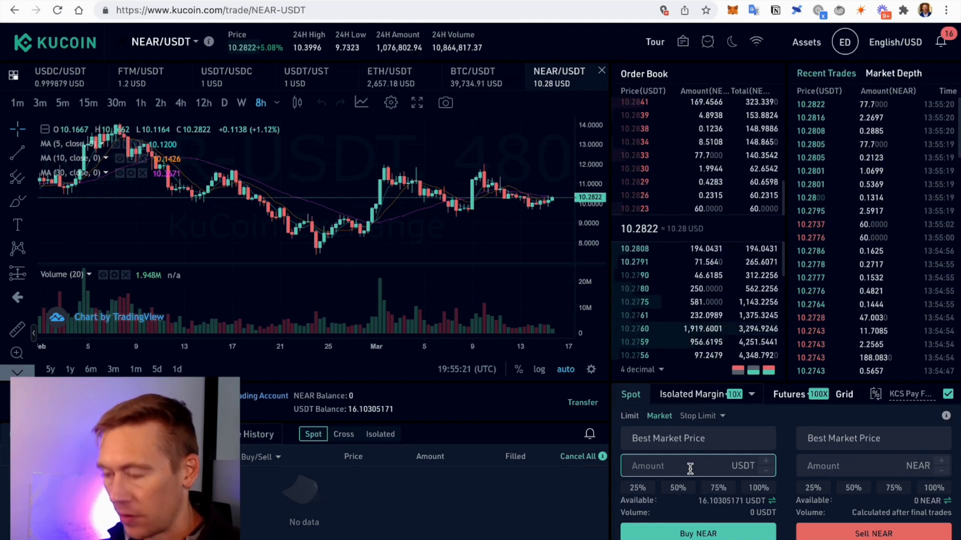
{"action": "type", "text": "1"}
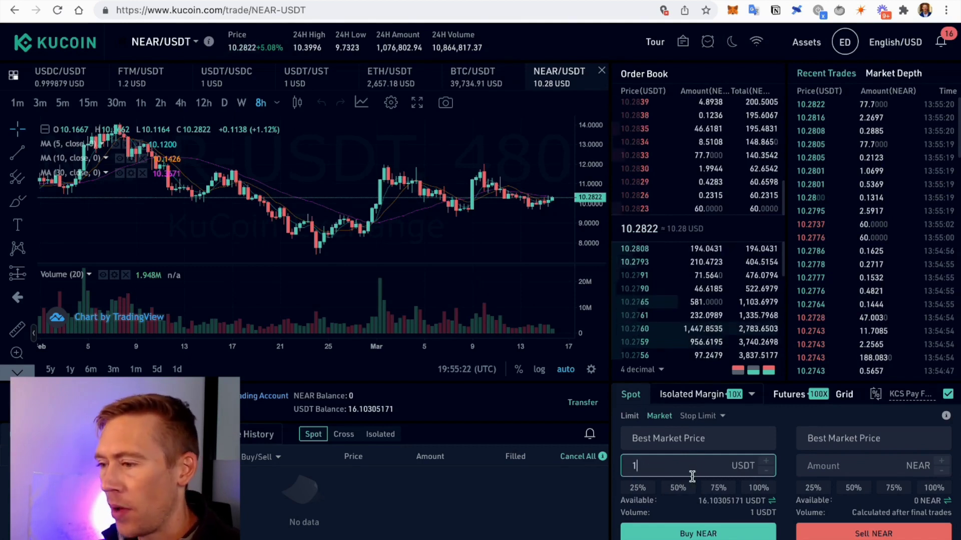
{"action": "left_click", "coordinate": [717, 536]}
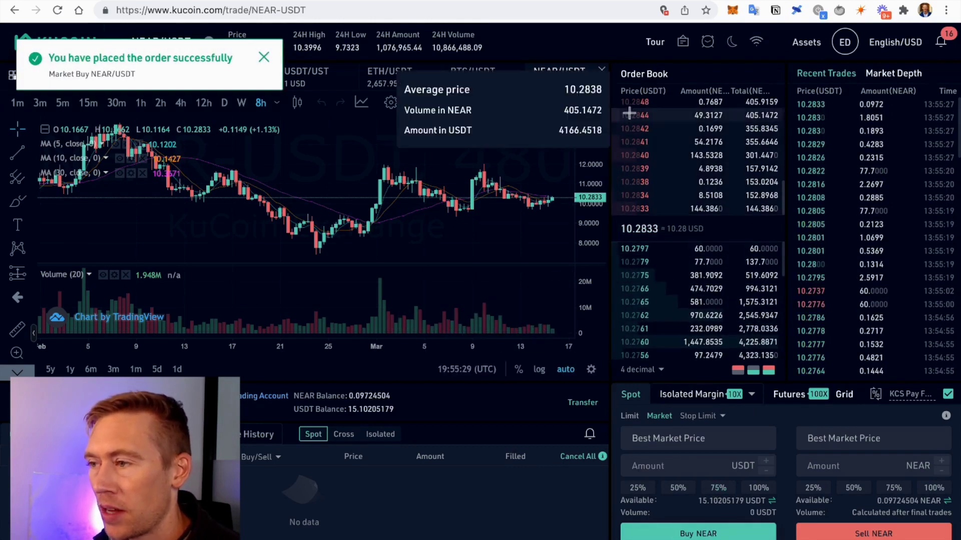
Go from Margin to Main Account balances under Assets and start a NEAR withdrawal.
{"action": "mouse_move", "coordinate": [800, 45]}
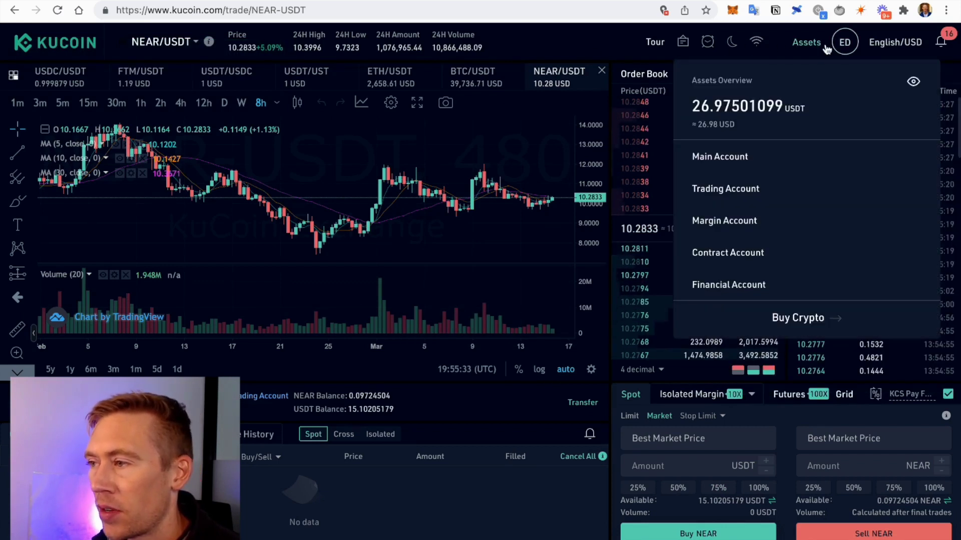
{"action": "left_click", "coordinate": [739, 220]}
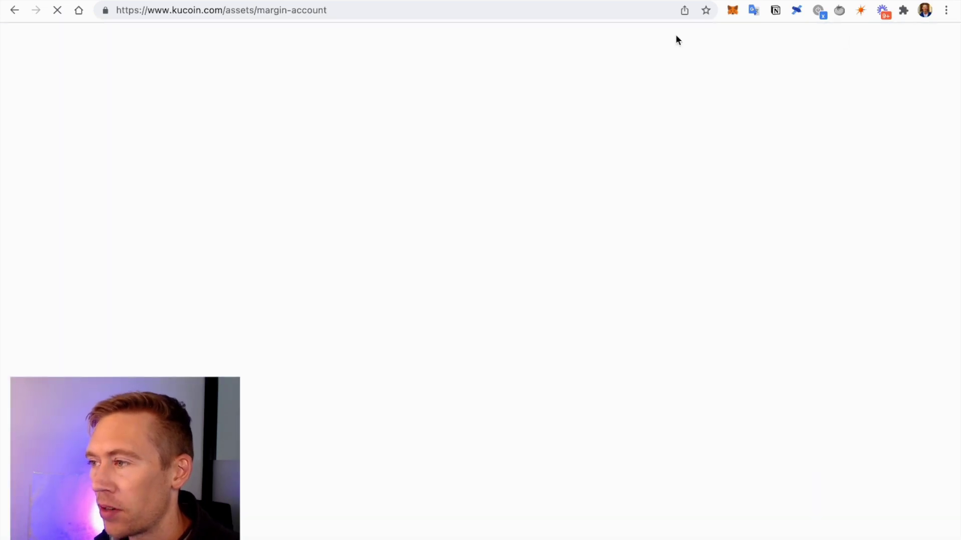
{"action": "mouse_move", "coordinate": [841, 52]}
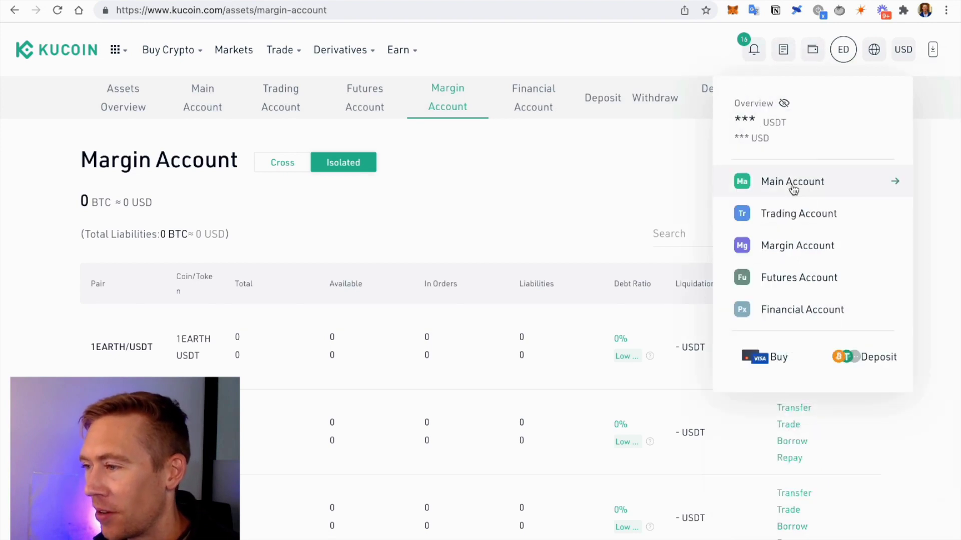
{"action": "left_click", "coordinate": [793, 186]}
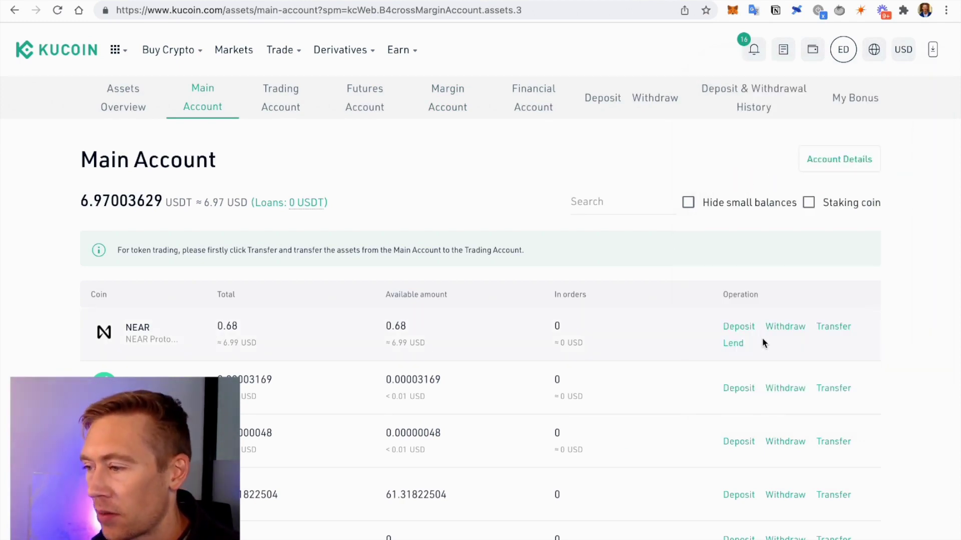
{"action": "left_click", "coordinate": [773, 328]}
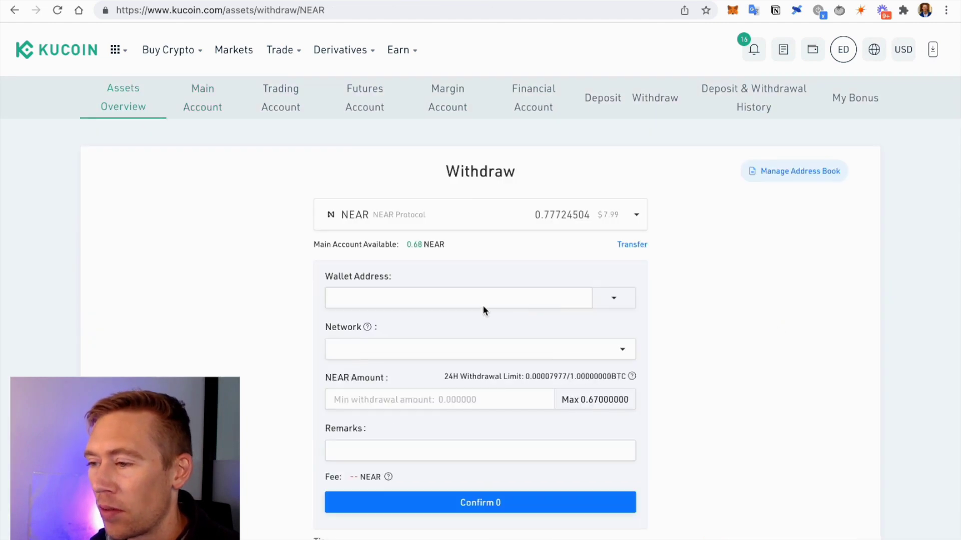
Copy the new NEAR Wallet address and paste it into KuCoin's withdrawal Wallet Address field.
{"action": "left_click", "coordinate": [504, 304]}
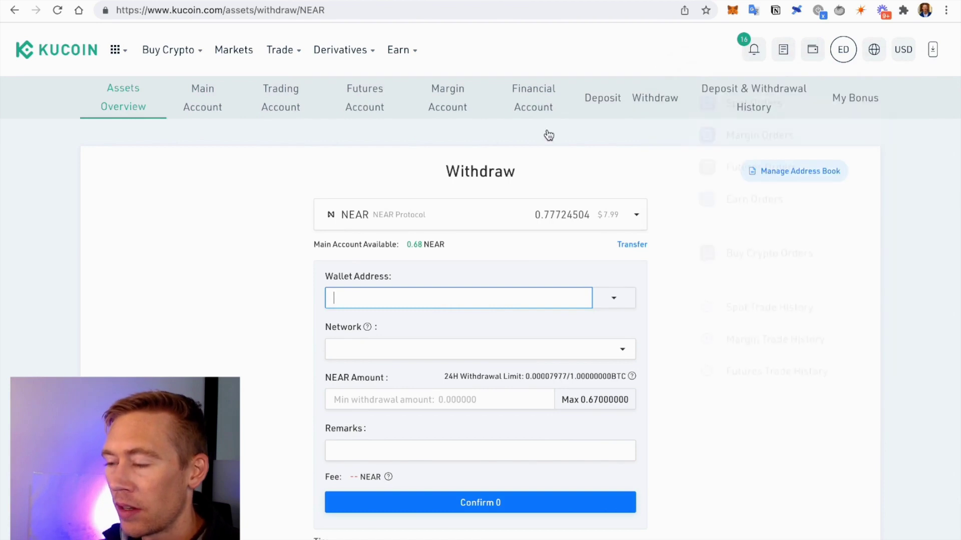
{"action": "key", "text": "ctrl+Right"}
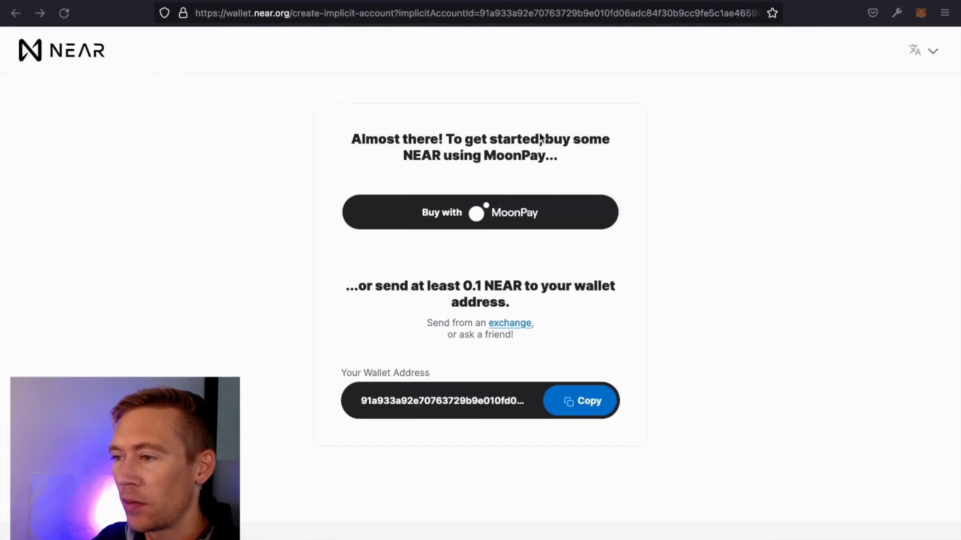
{"action": "left_click", "coordinate": [574, 400]}
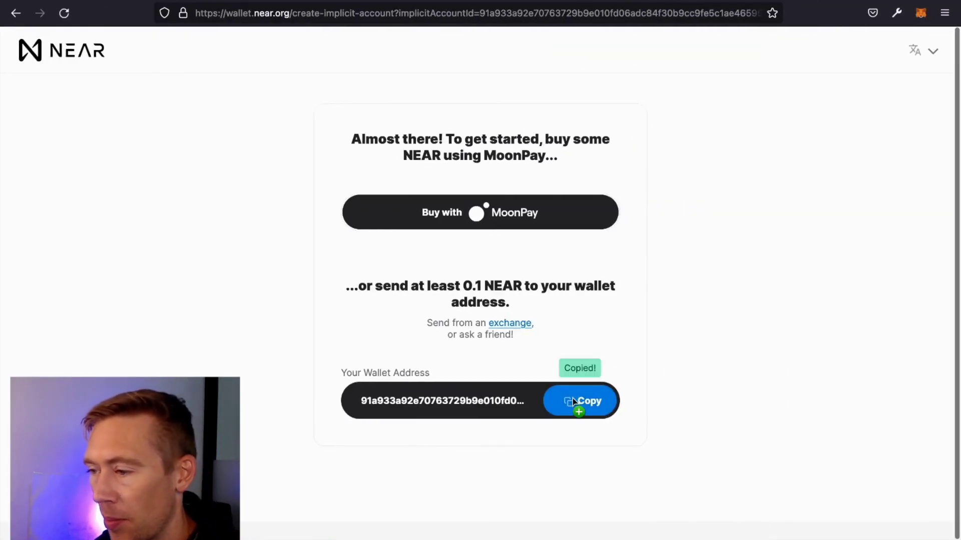
{"action": "key", "text": "ctrl+Left"}
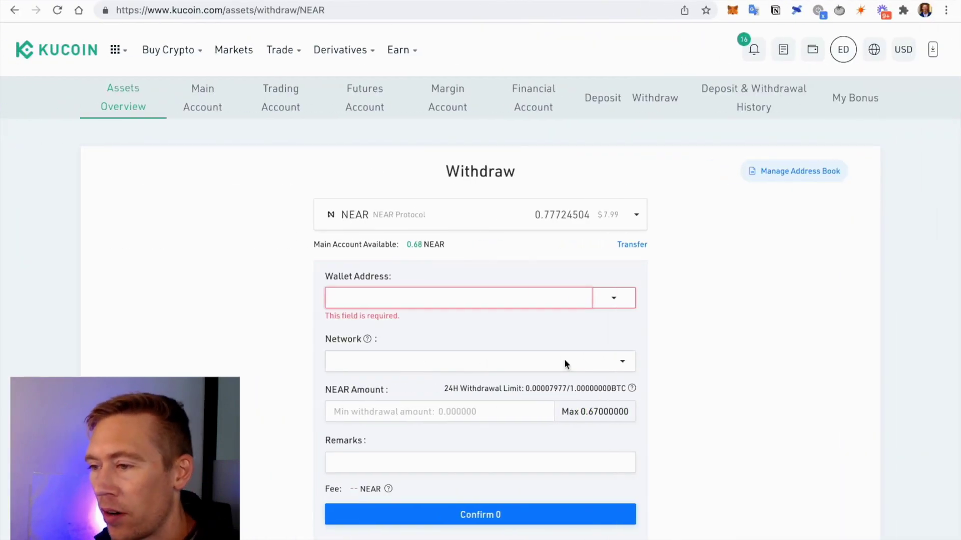
{"action": "left_click", "coordinate": [504, 298]}
{"action": "key", "text": "super+v"}
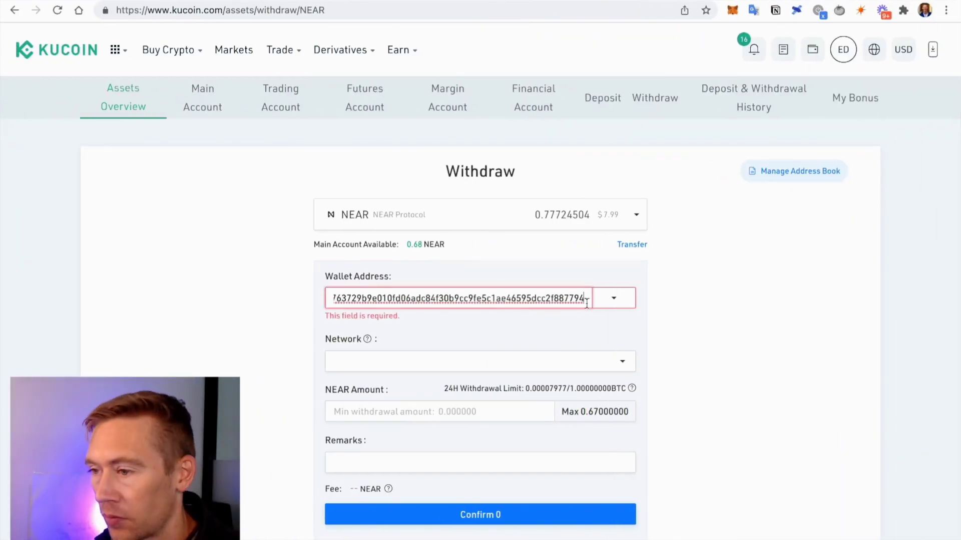
{"action": "left_click", "coordinate": [614, 299]}
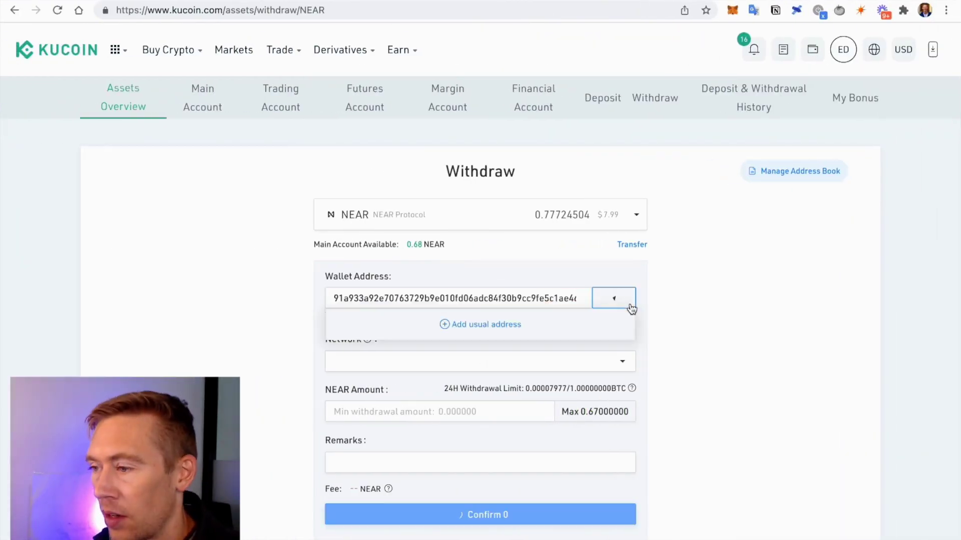
Start a new KuCoin usual address on the NEAR network, with 'Ledger X lite' mistakenly in the address field.
{"action": "left_click", "coordinate": [505, 325]}
{"action": "left_click", "coordinate": [419, 230]}
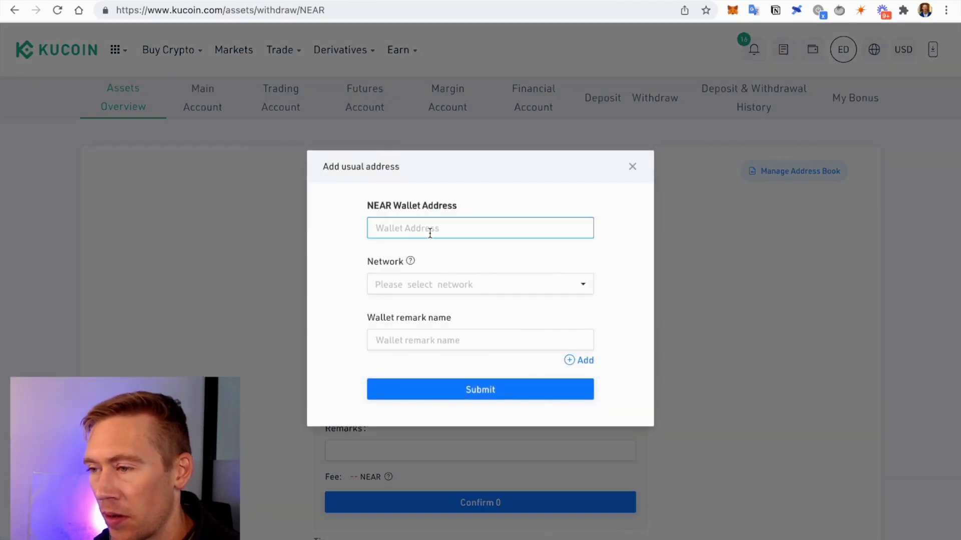
{"action": "type", "text": "Ledger X"}
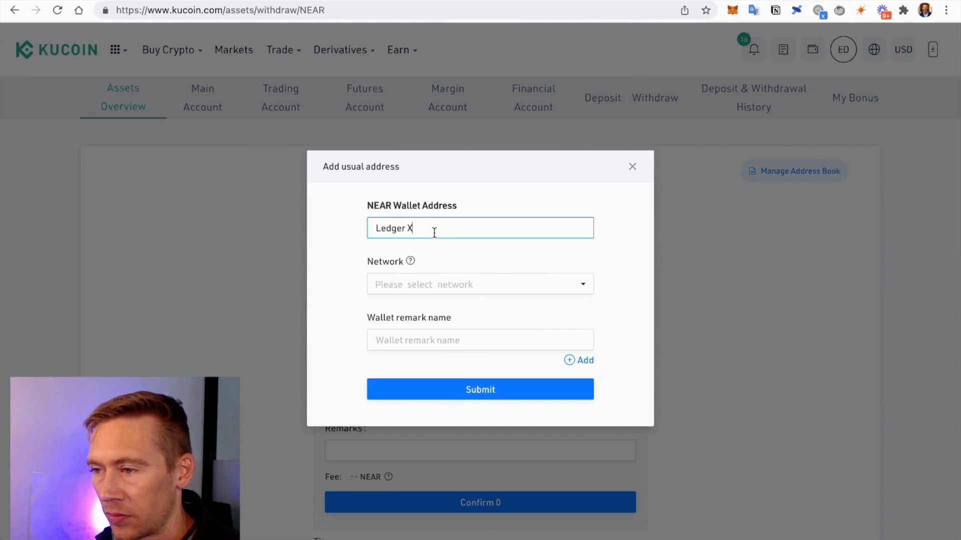
{"action": "type", "text": " lite"}
{"action": "key", "text": "Return"}
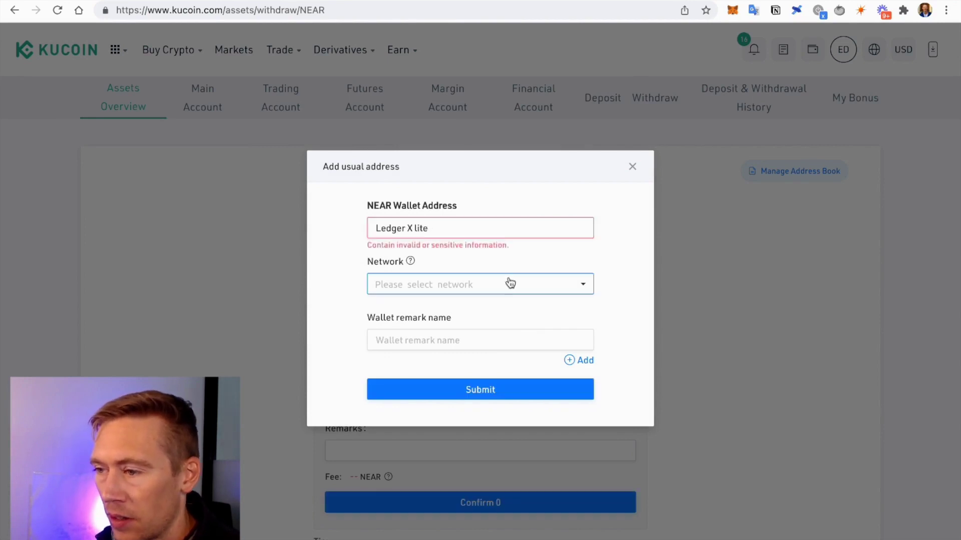
{"action": "left_click", "coordinate": [510, 283]}
{"action": "left_click", "coordinate": [499, 312]}
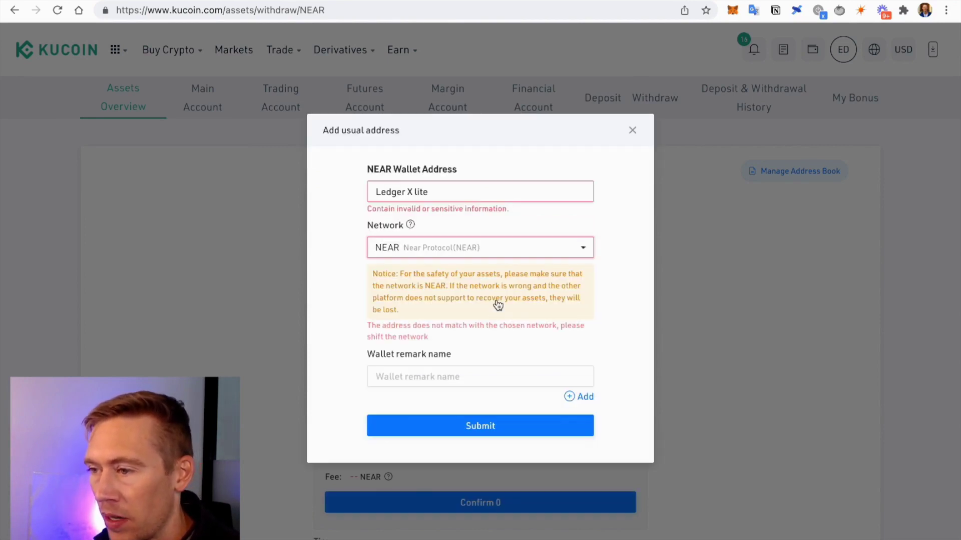
Enter remark 'Ledger X lite', replace the address with the pasted NEAR wallet address, and submit.
{"action": "triple_click", "coordinate": [466, 193]}
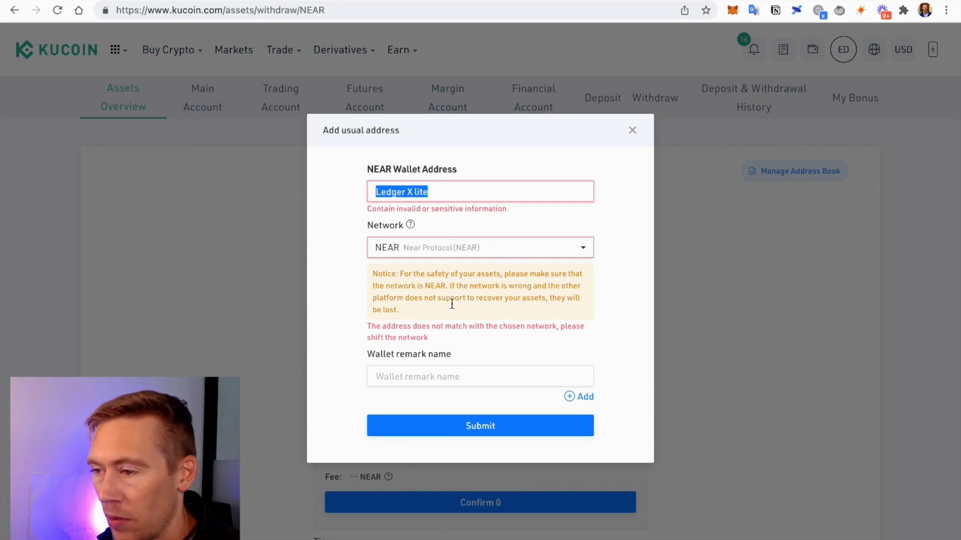
{"action": "left_click", "coordinate": [441, 370]}
{"action": "type", "text": "Le"}
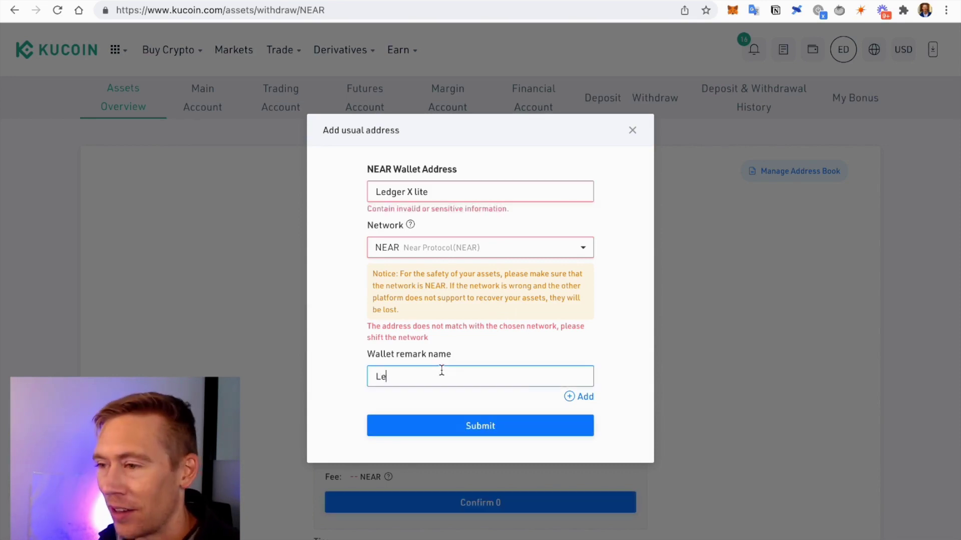
{"action": "type", "text": "dger X "}
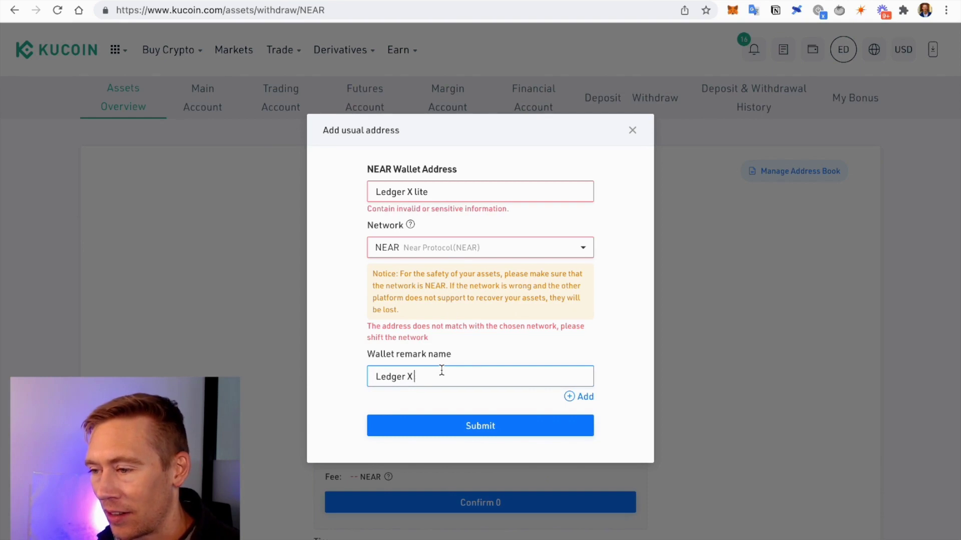
{"action": "type", "text": "lite"}
{"action": "triple_click", "coordinate": [483, 195]}
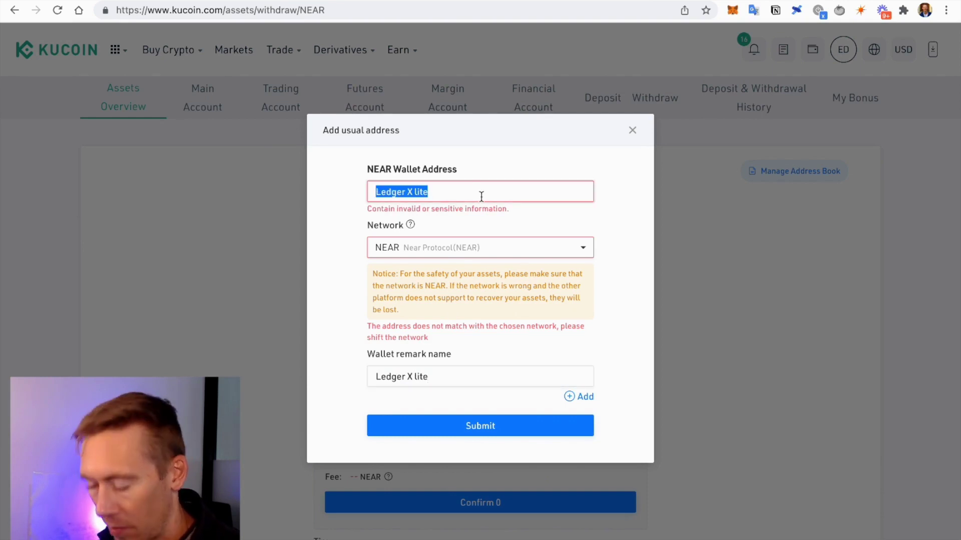
{"action": "key", "text": "super+v"}
{"action": "left_click", "coordinate": [616, 317]}
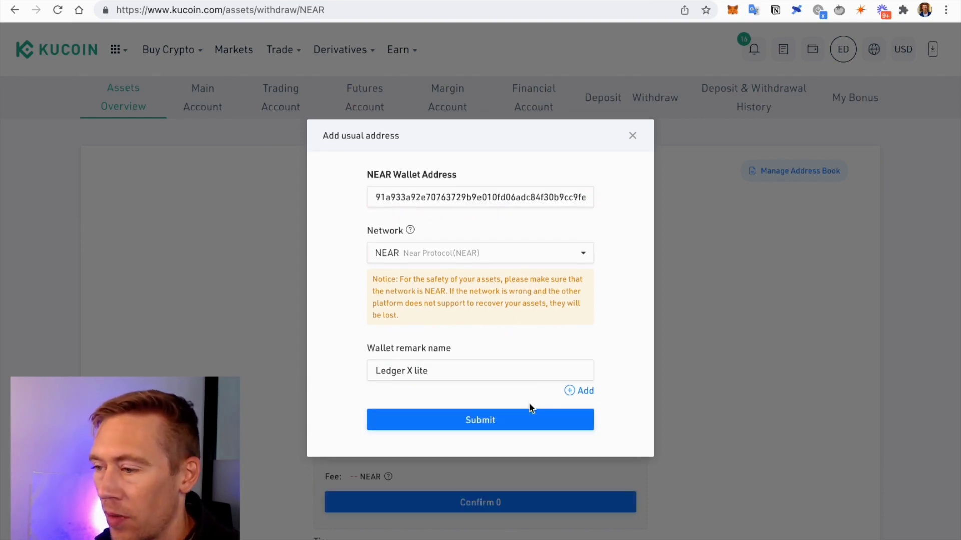
{"action": "left_click", "coordinate": [517, 425]}
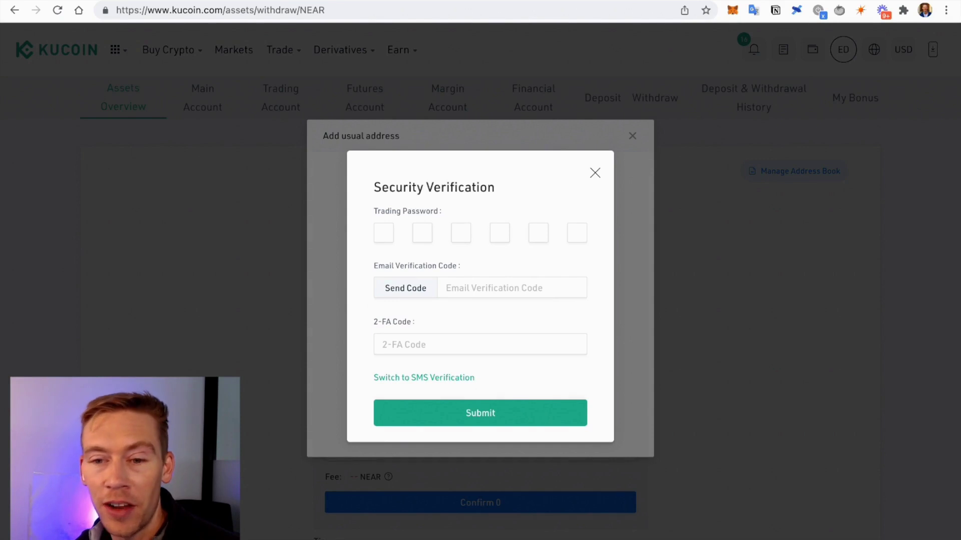
Set up a withdrawal to the saved address on the NEAR network for 0.2 NEAR.
{"action": "key", "text": "Escape"}
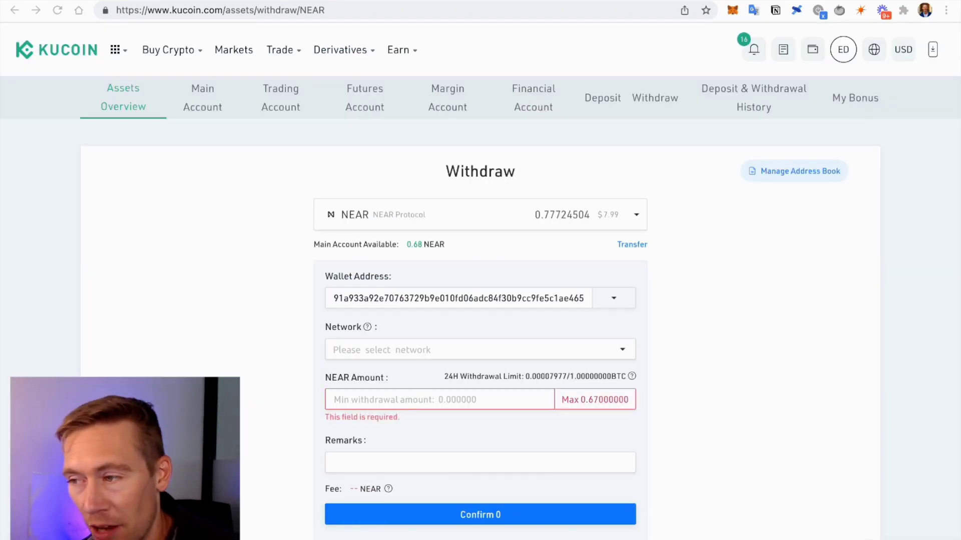
{"action": "left_click", "coordinate": [618, 298]}
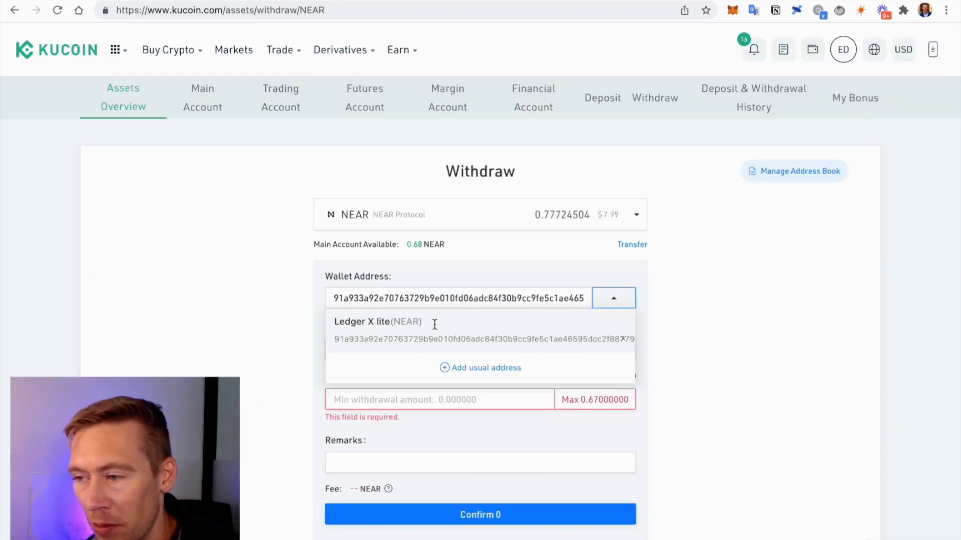
{"action": "left_click", "coordinate": [515, 350]}
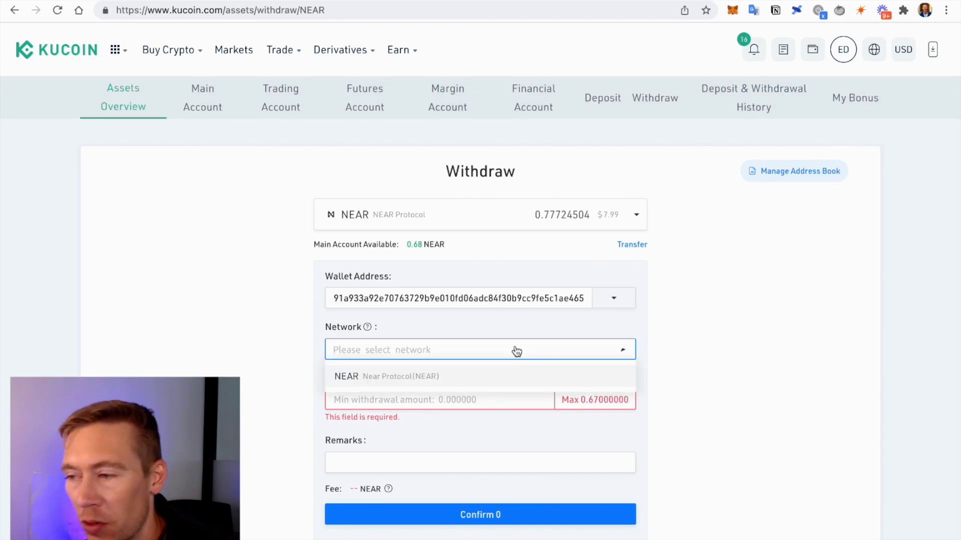
{"action": "left_click", "coordinate": [520, 376]}
{"action": "left_click", "coordinate": [433, 449]}
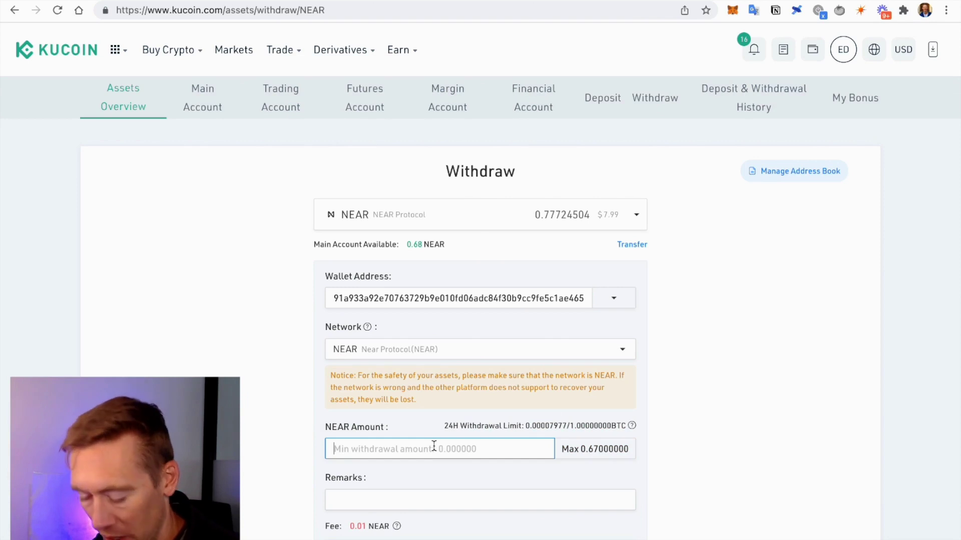
{"action": "type", "text": "0"}
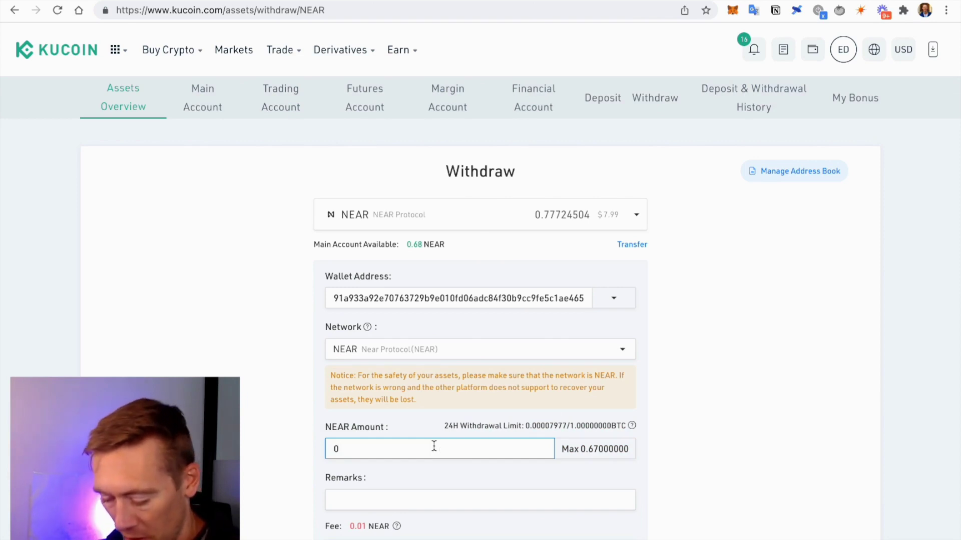
{"action": "type", "text": ".2"}
Add the remark 'test to ledger', confirm the withdrawal, and enter the six-digit trading password.
{"action": "scroll", "coordinate": [443, 443], "scroll_direction": "down", "scroll_amount": 1}
{"action": "left_click", "coordinate": [434, 476]}
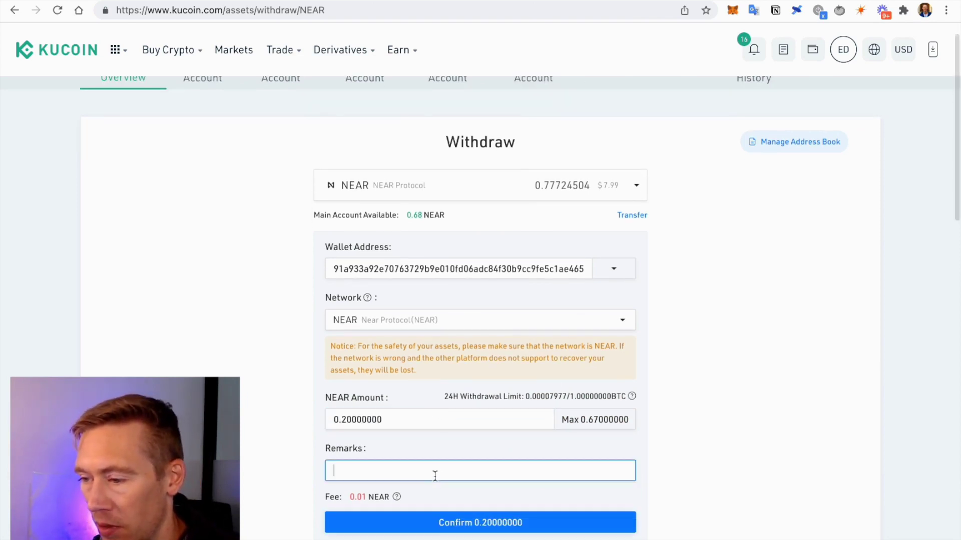
{"action": "type", "text": "test to ledger"}
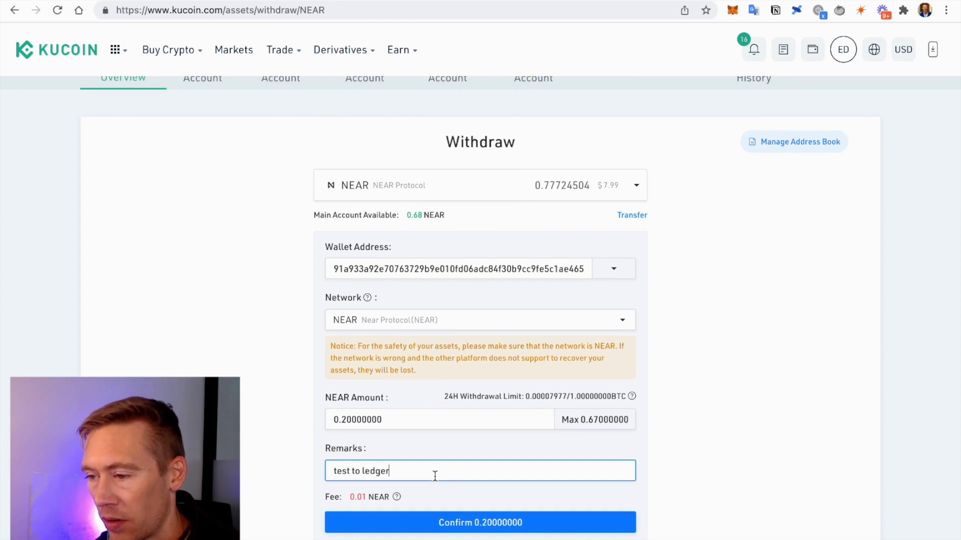
{"action": "left_click", "coordinate": [446, 526]}
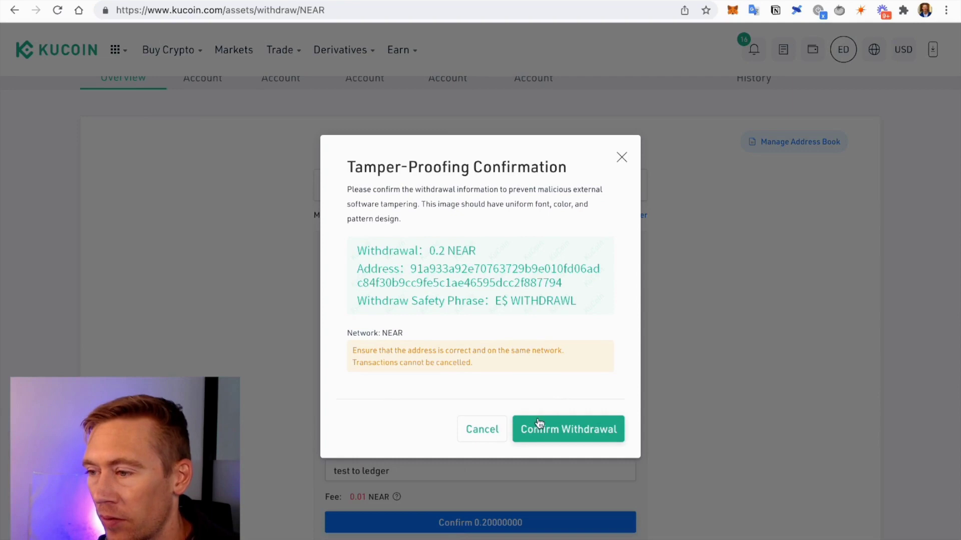
{"action": "left_click", "coordinate": [540, 425]}
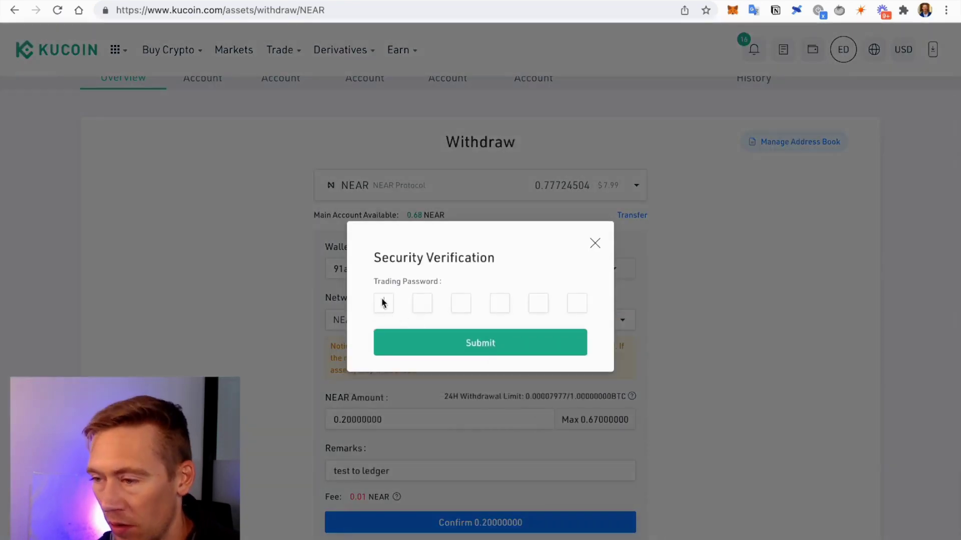
{"action": "type", "text": "******"}
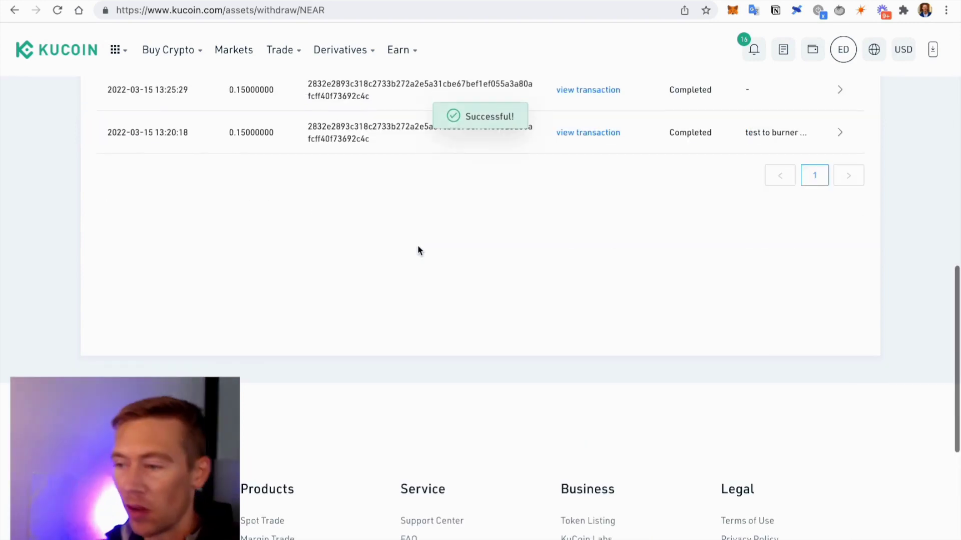
Scroll up to the withdrawal history to see the 0.2 NEAR transfer marked Completed.
{"action": "scroll", "coordinate": [547, 172], "scroll_direction": "up", "scroll_amount": 3}
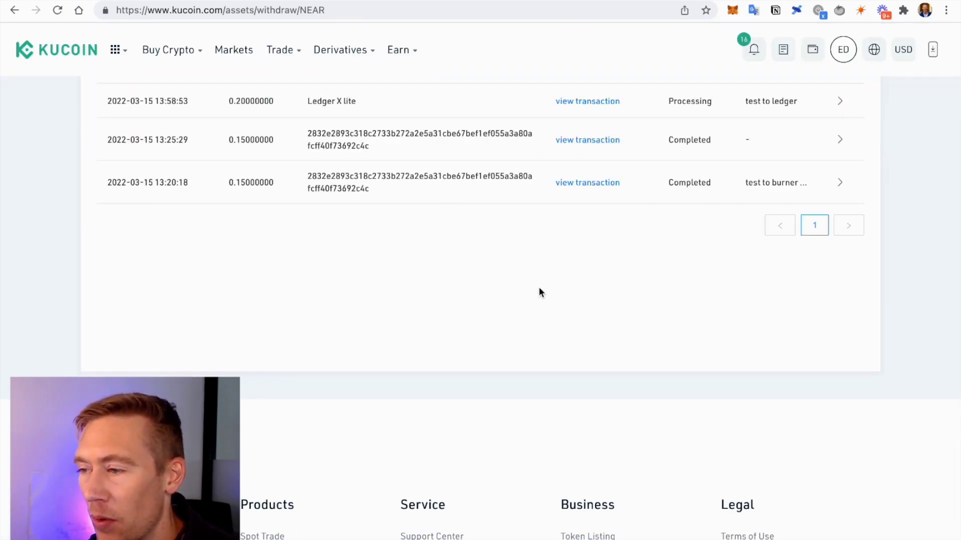
{"action": "scroll", "coordinate": [633, 258], "scroll_direction": "up", "scroll_amount": 3}
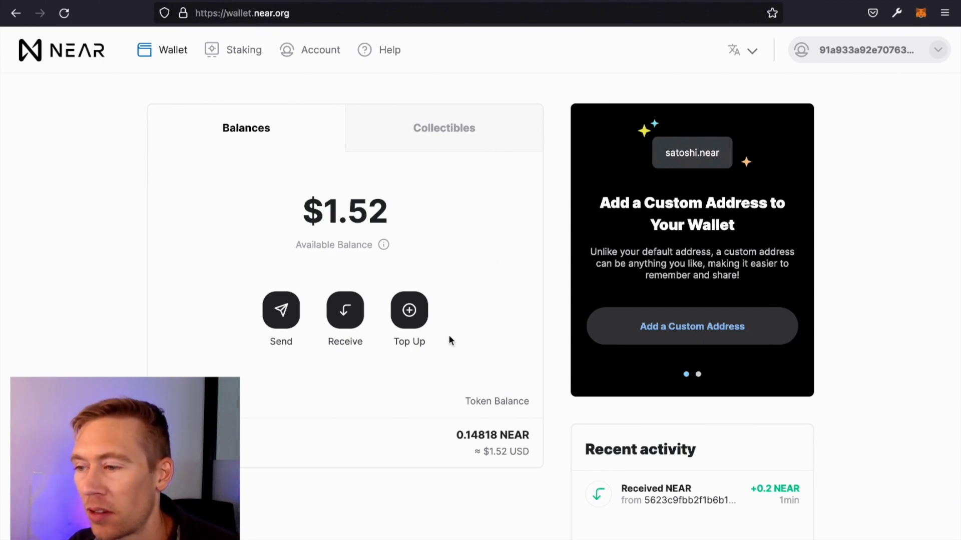
{"action": "scroll", "coordinate": [446, 361], "scroll_direction": "down", "scroll_amount": 2}
{"action": "left_click", "coordinate": [663, 482]}
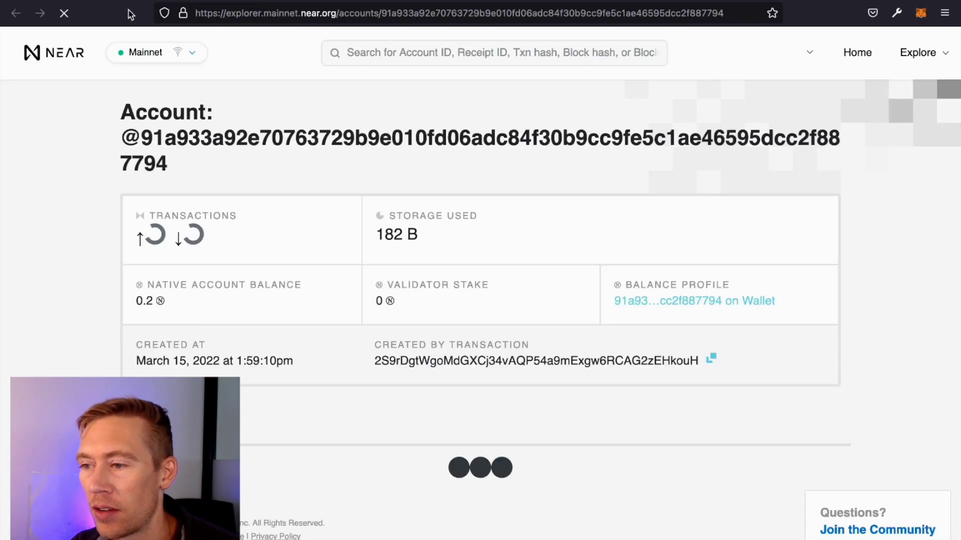
{"action": "key", "text": "ctrl+w"}
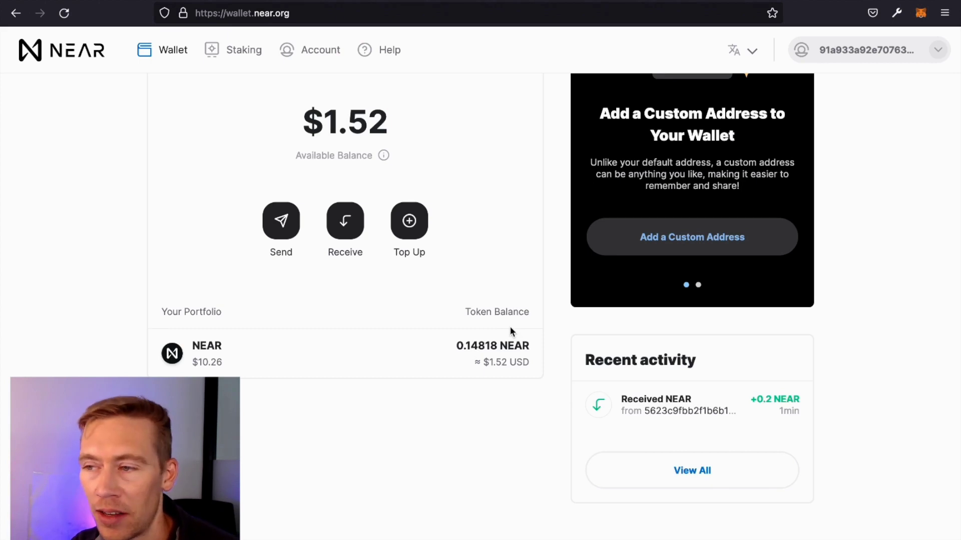
{"action": "scroll", "coordinate": [501, 293], "scroll_direction": "up", "scroll_amount": 2}
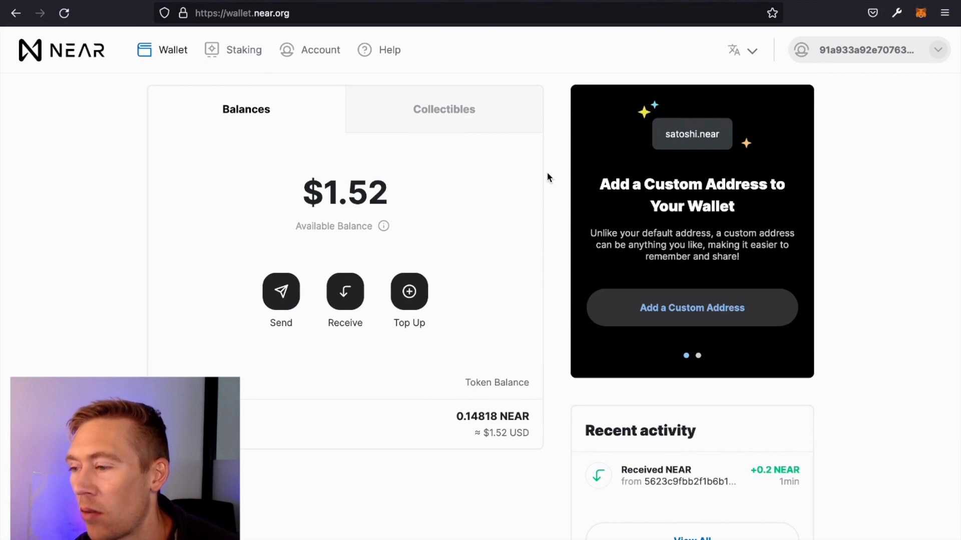
{"action": "left_click", "coordinate": [314, 50]}
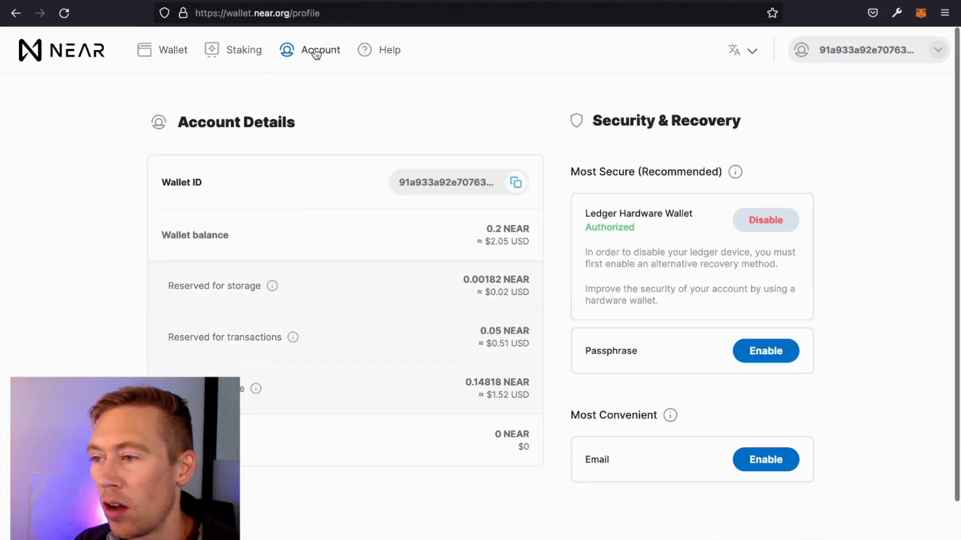
{"action": "left_click", "coordinate": [515, 183]}
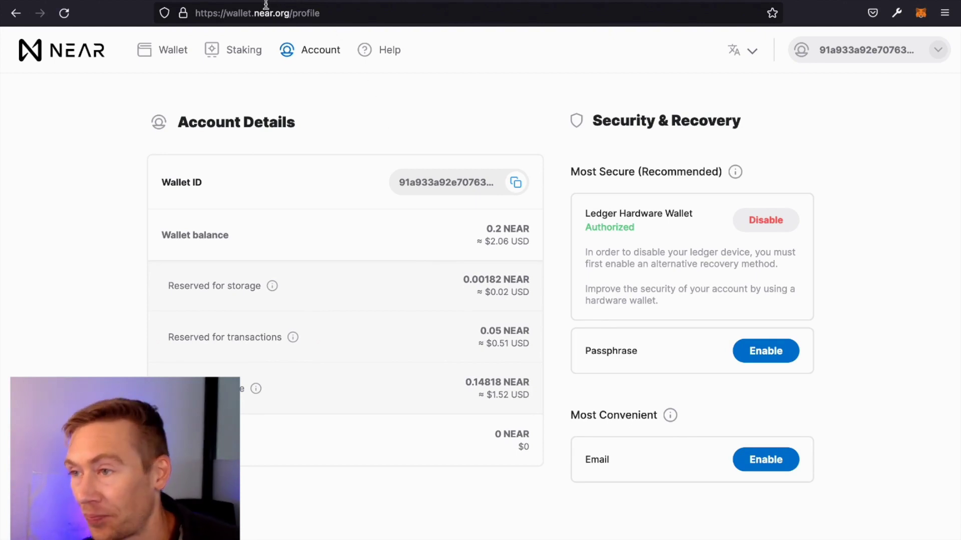
{"action": "key", "text": "ctrl+Tab"}
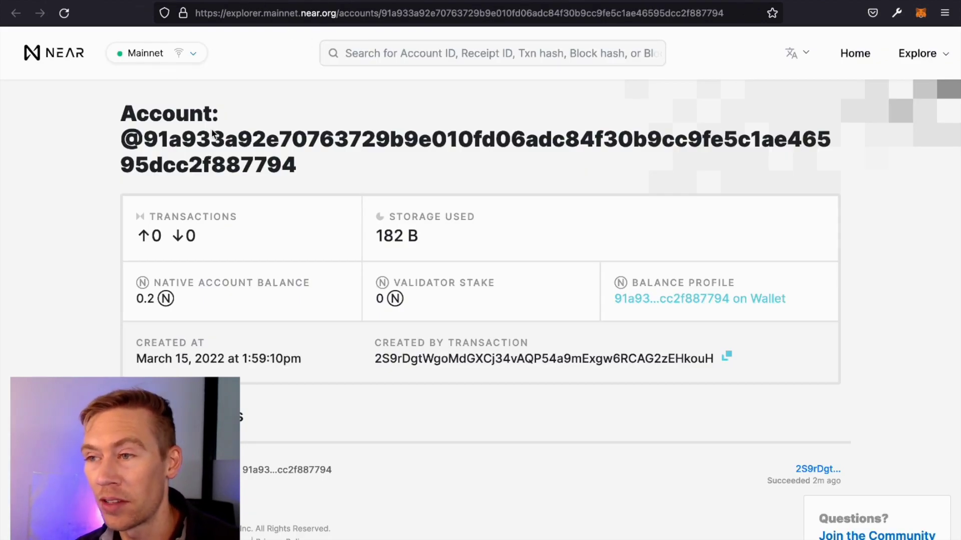
Load defillama.com in a new browser tab.
{"action": "key", "text": "super+t"}
{"action": "left_click", "coordinate": [343, 12]}
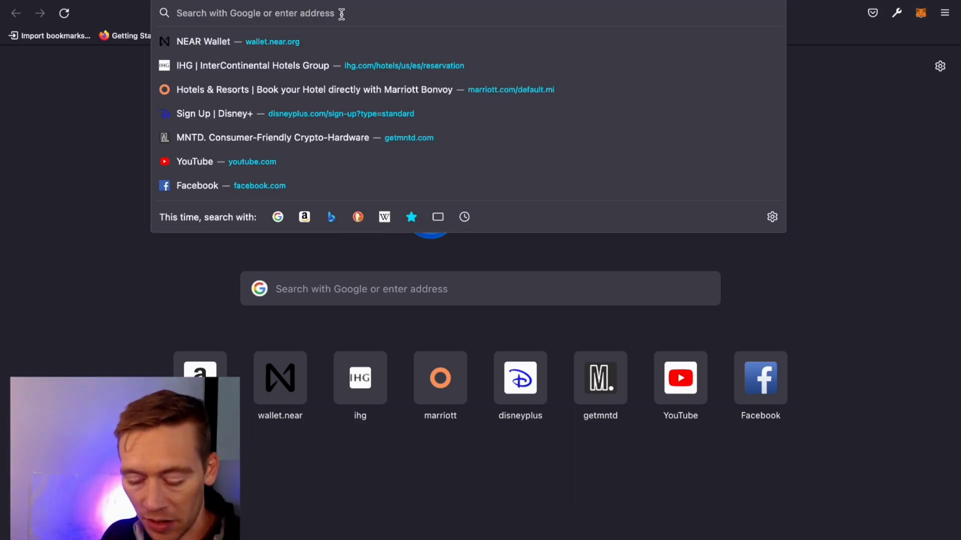
{"action": "type", "text": "defillama.com"}
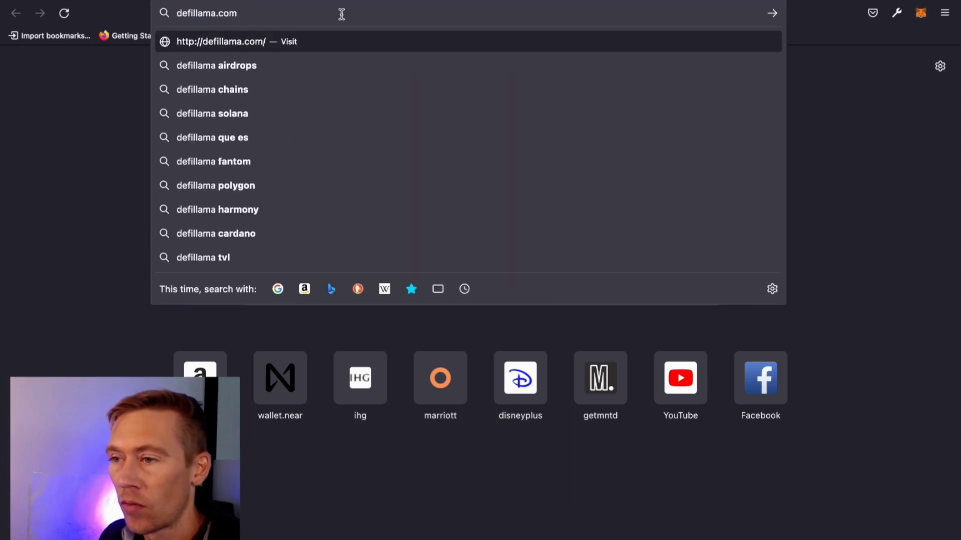
{"action": "key", "text": "Return"}
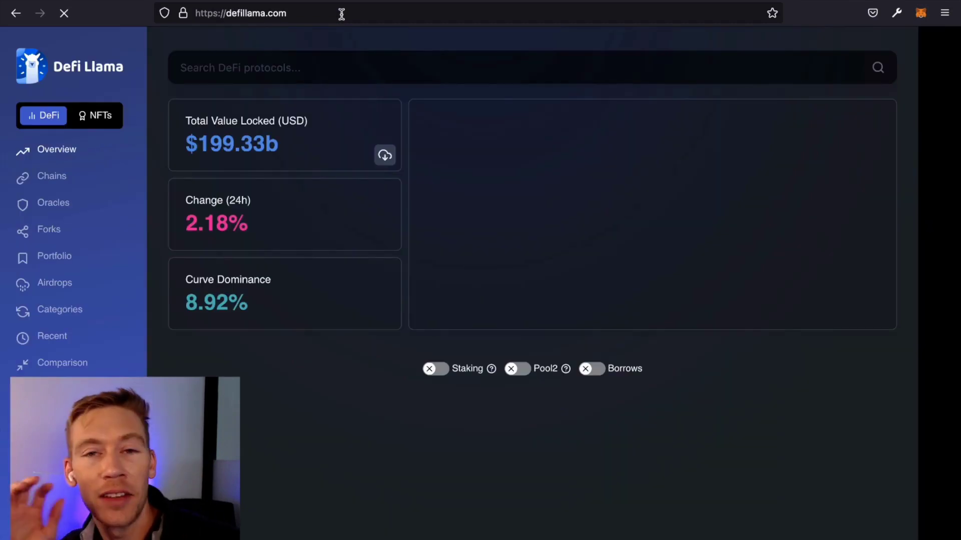
Go from the Chains TVL rankings to Near, then to the Ref Finance (REF) protocol page.
{"action": "left_click", "coordinate": [53, 181]}
{"action": "scroll", "coordinate": [391, 356], "scroll_direction": "down", "scroll_amount": 12}
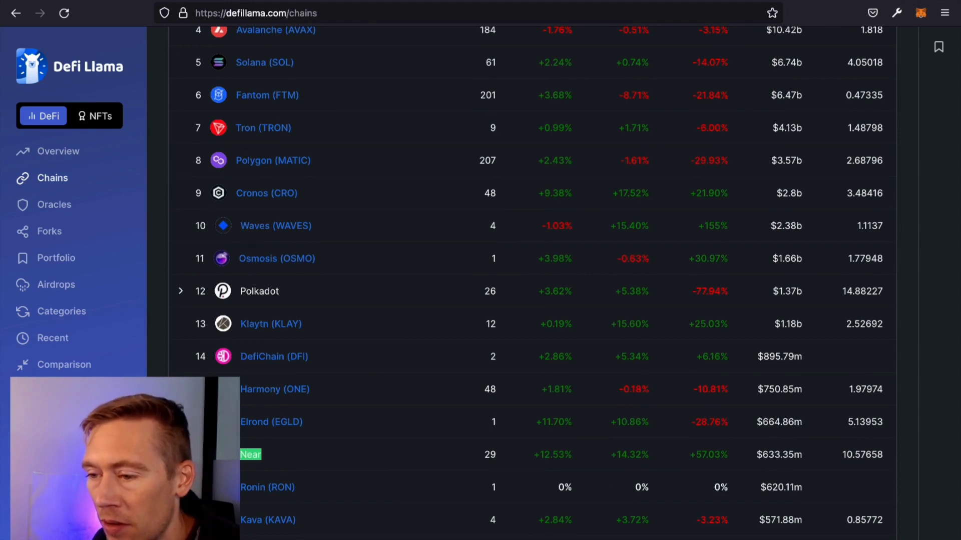
{"action": "left_click", "coordinate": [267, 488]}
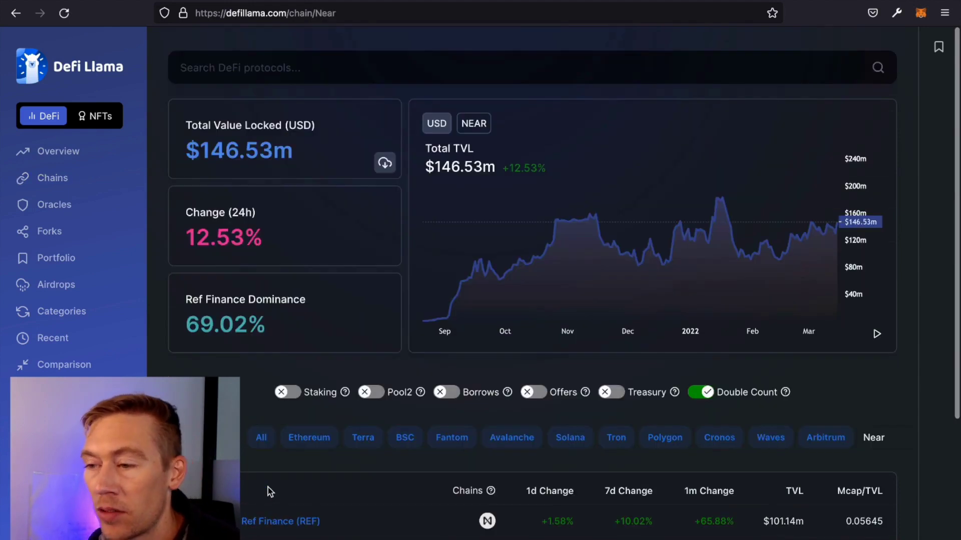
{"action": "scroll", "coordinate": [380, 432], "scroll_direction": "down", "scroll_amount": 3}
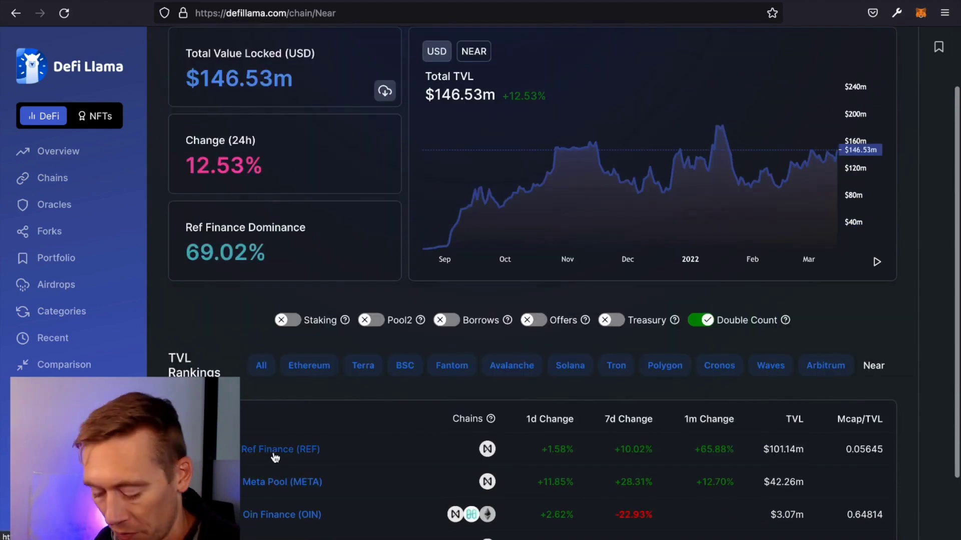
{"action": "scroll", "coordinate": [305, 457], "scroll_direction": "down", "scroll_amount": 2}
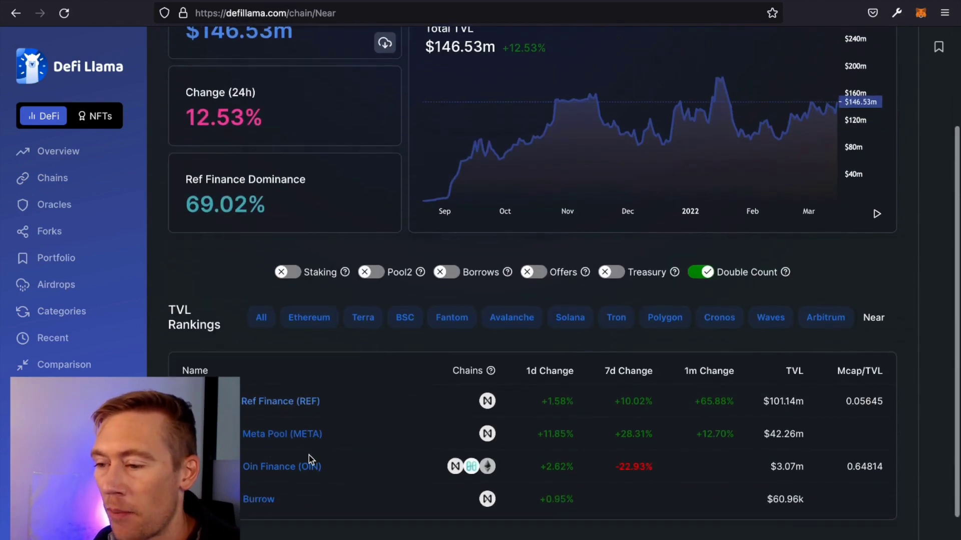
{"action": "left_click", "coordinate": [288, 401]}
{"action": "scroll", "coordinate": [353, 429], "scroll_direction": "down", "scroll_amount": 2}
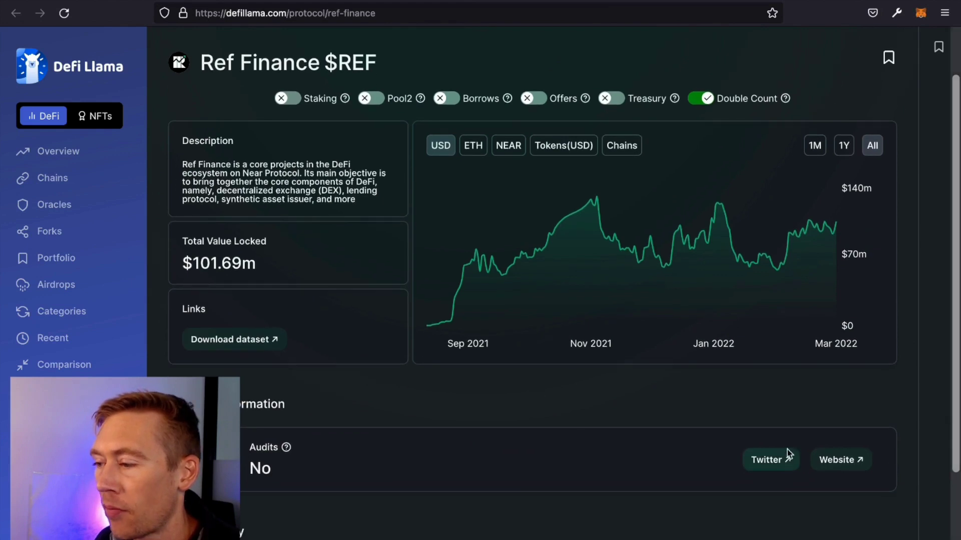
Open the Ref Finance app, dismiss the no-deposit notice, and choose NEAR Wallet to connect.
{"action": "left_click", "coordinate": [818, 458]}
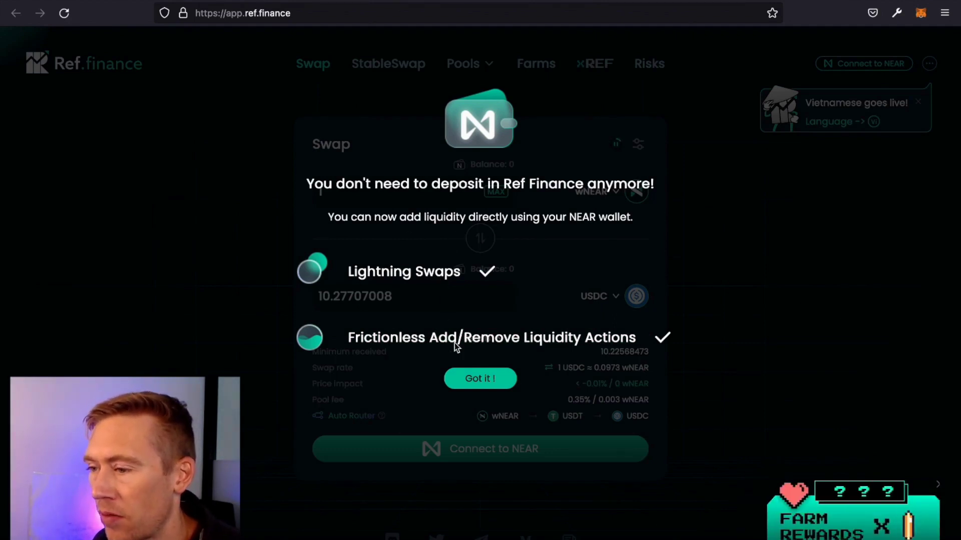
{"action": "left_click", "coordinate": [471, 378]}
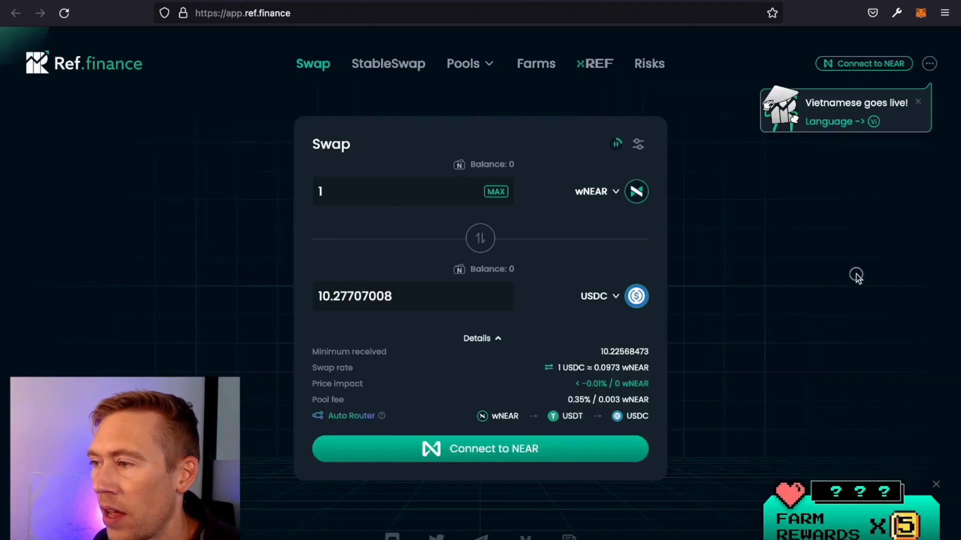
{"action": "left_click", "coordinate": [865, 63]}
{"action": "left_click", "coordinate": [481, 258]}
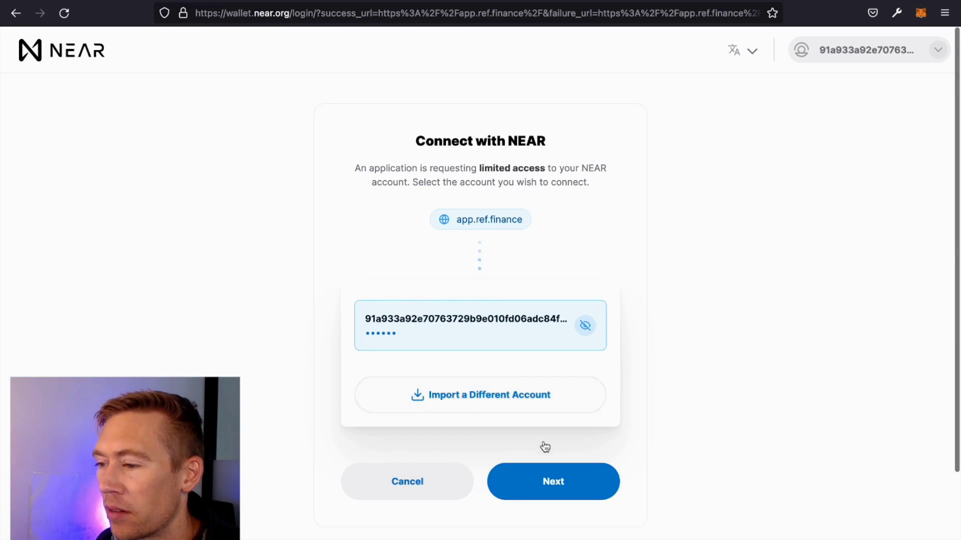
Continue with the listed account and approve Ref Finance's limited access to v2.ref-farming.near.
{"action": "left_click", "coordinate": [542, 479]}
{"action": "scroll", "coordinate": [510, 290], "scroll_direction": "down", "scroll_amount": 4}
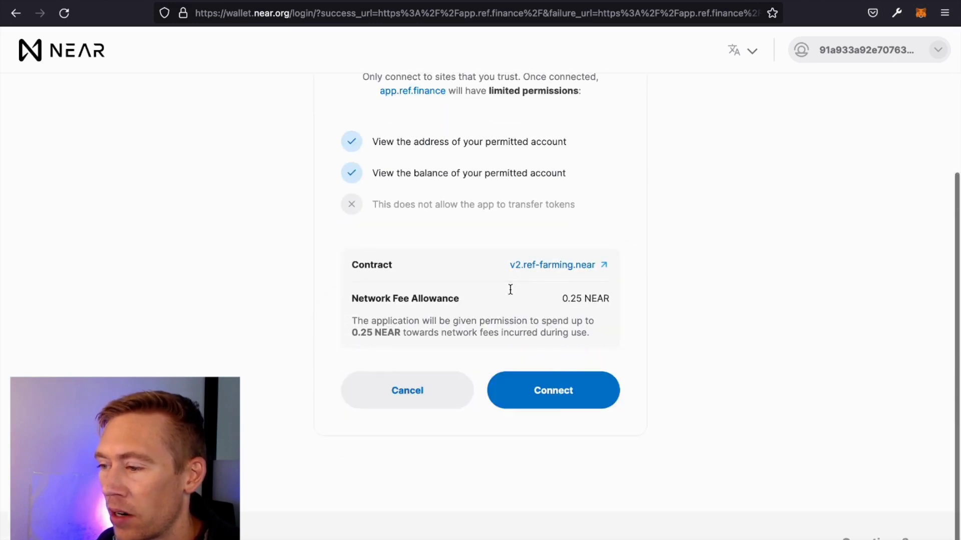
{"action": "left_click", "coordinate": [562, 401]}
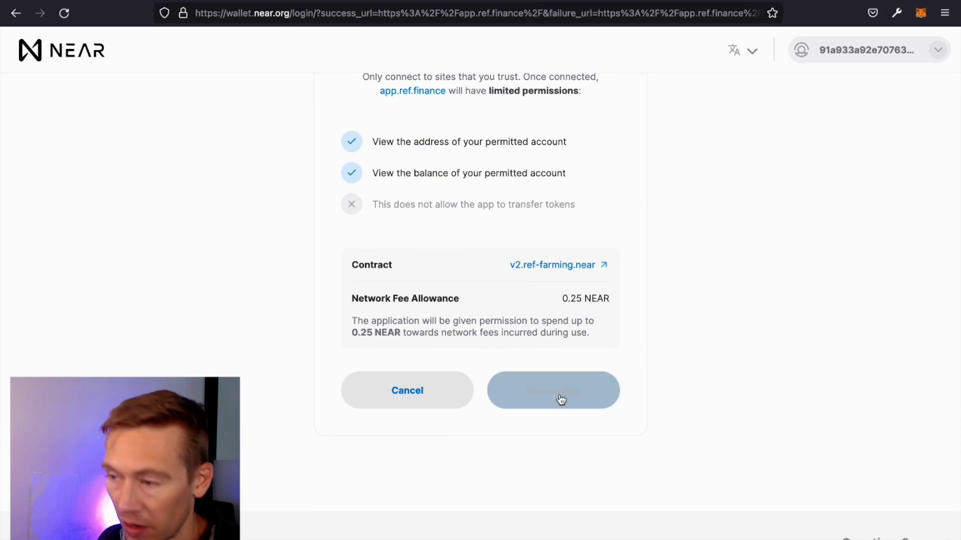